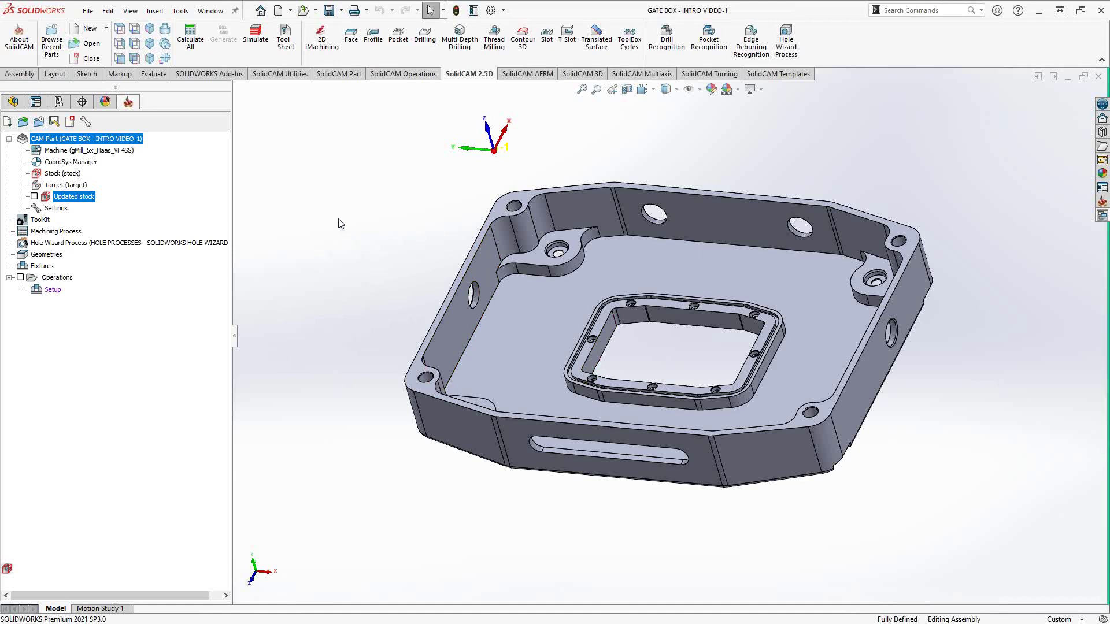
{"action": "left_click", "coordinate": [419, 77]}
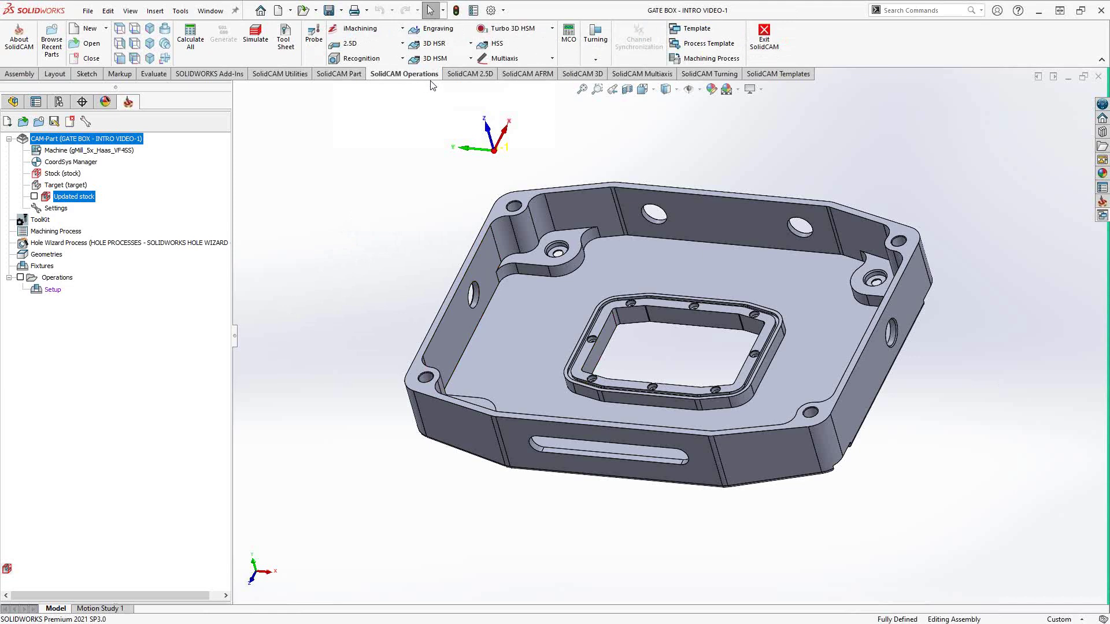
{"action": "left_click", "coordinate": [402, 44]}
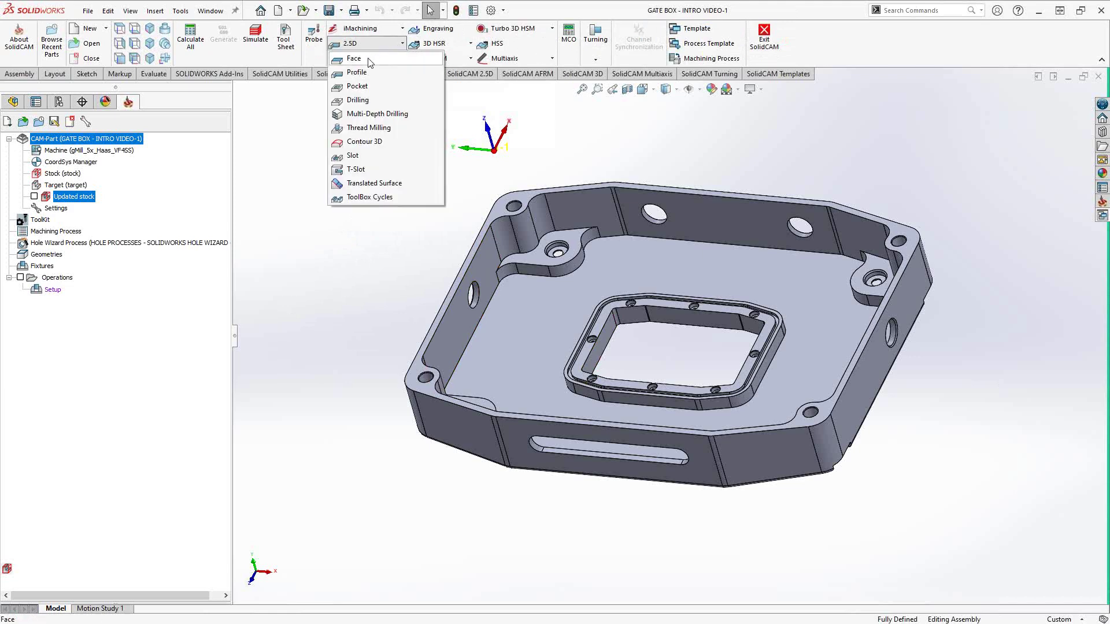
{"action": "left_click", "coordinate": [299, 135]}
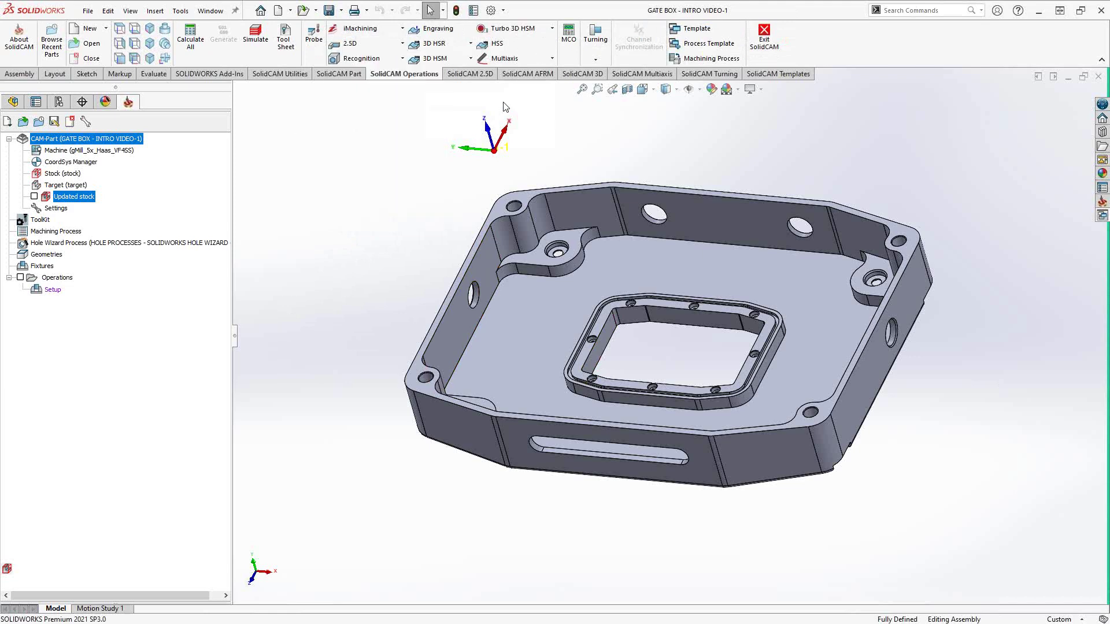
{"action": "left_click", "coordinate": [482, 76]}
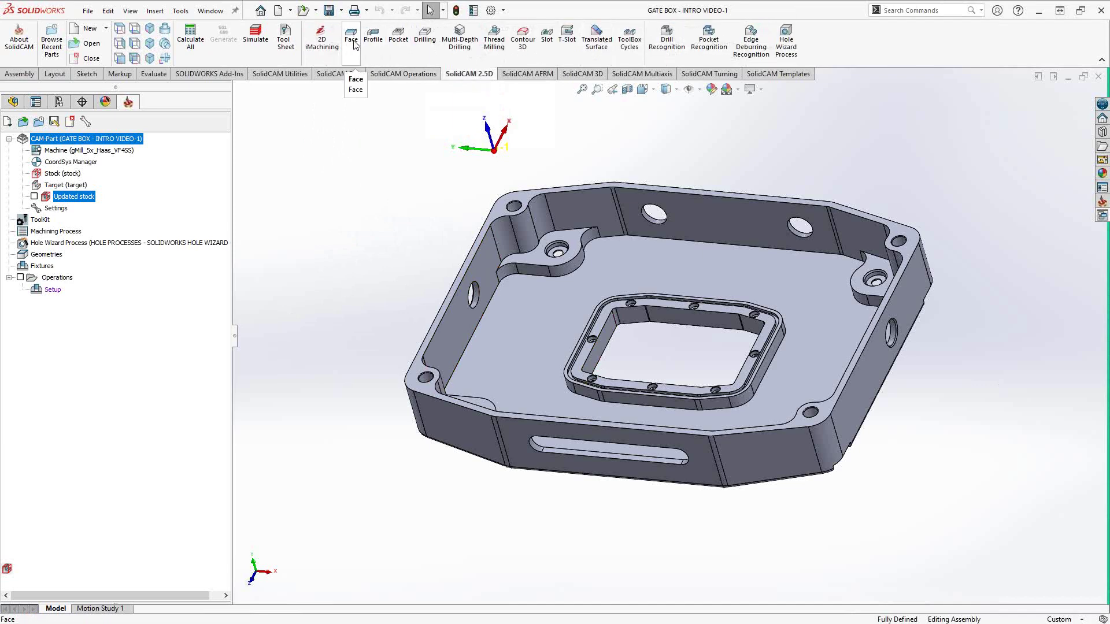
Add a Face milling operation under the Setup of the CAM-Part
{"action": "right_click", "coordinate": [55, 292]}
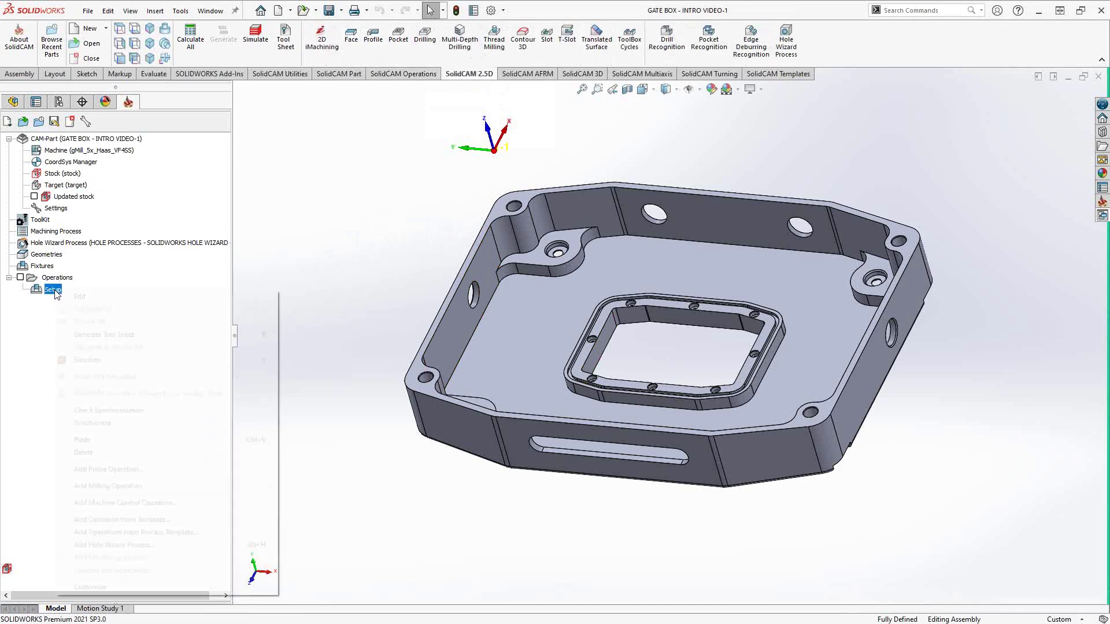
{"action": "mouse_move", "coordinate": [255, 488]}
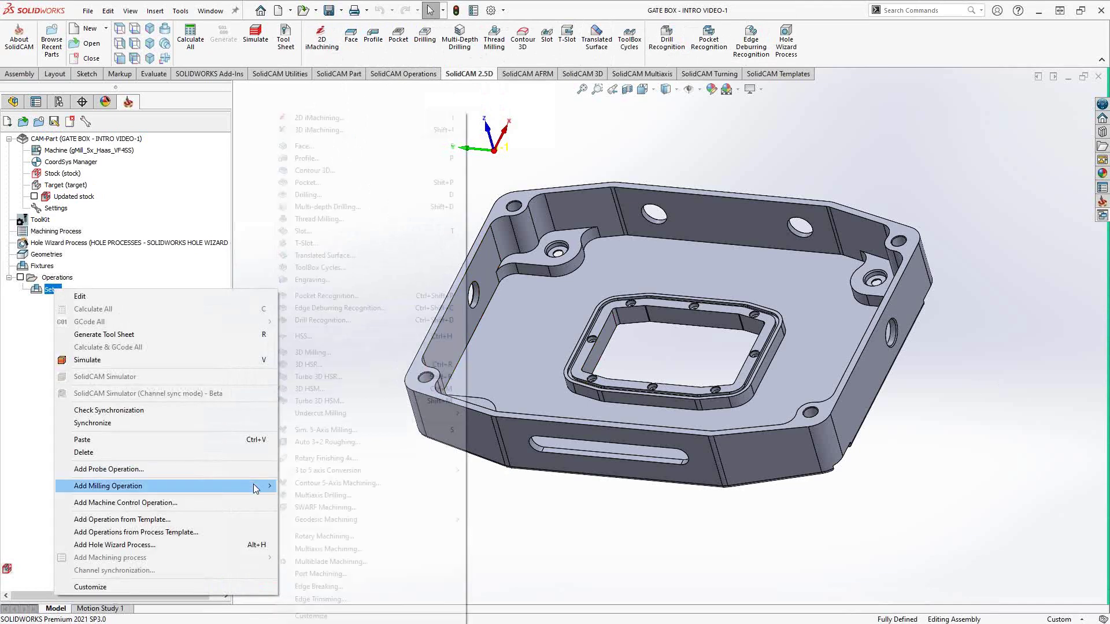
{"action": "left_click", "coordinate": [317, 147]}
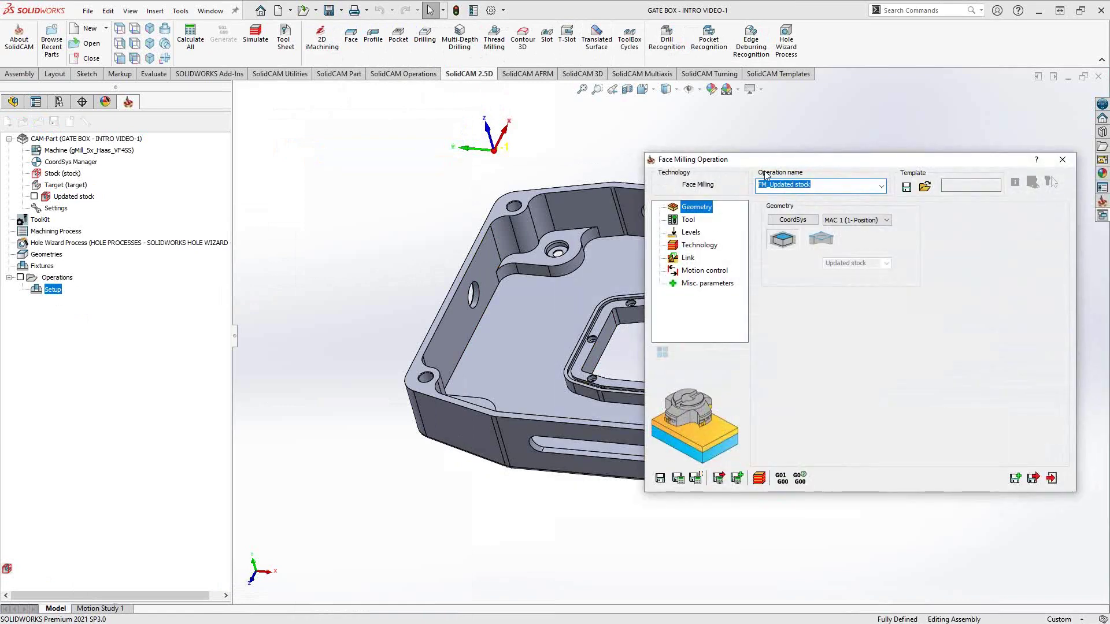
{"action": "left_click_drag", "start_coordinate": [856, 164], "coordinate": [583, 176]}
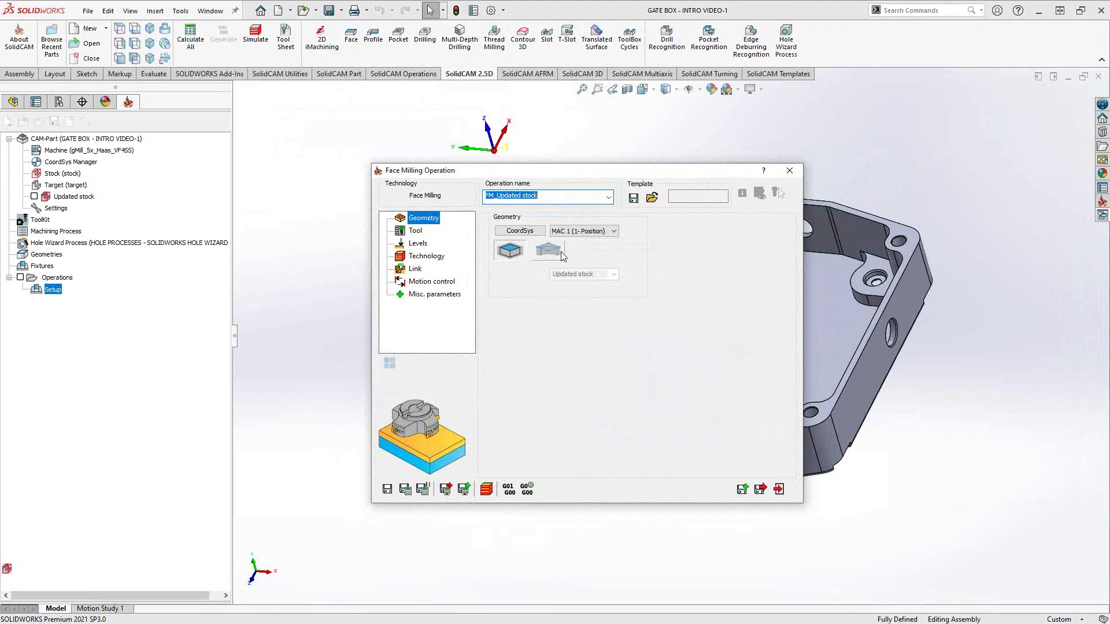
Switch the face milling geometry to a part-based boundary and define a new Model-type box geometry from the gate box solid
{"action": "left_click", "coordinate": [551, 257]}
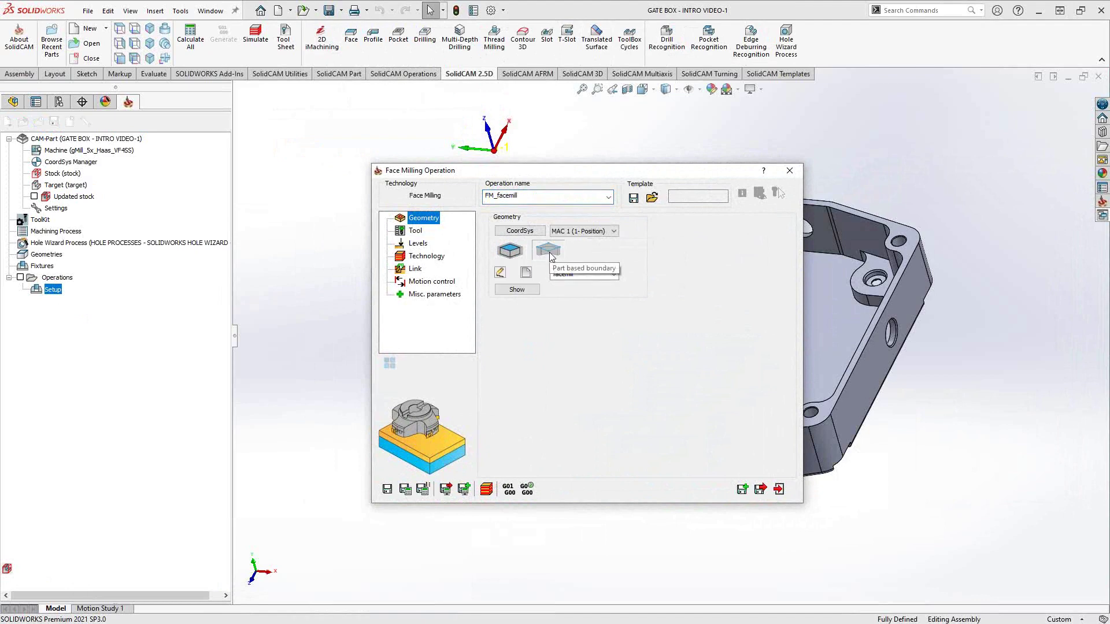
{"action": "left_click", "coordinate": [509, 250]}
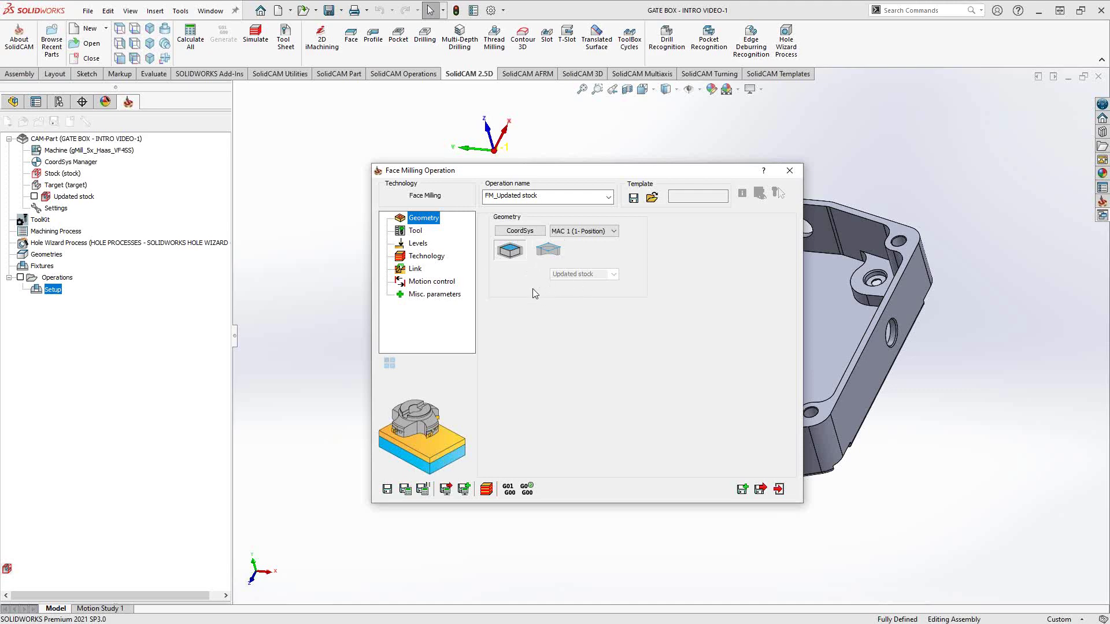
{"action": "left_click", "coordinate": [549, 252]}
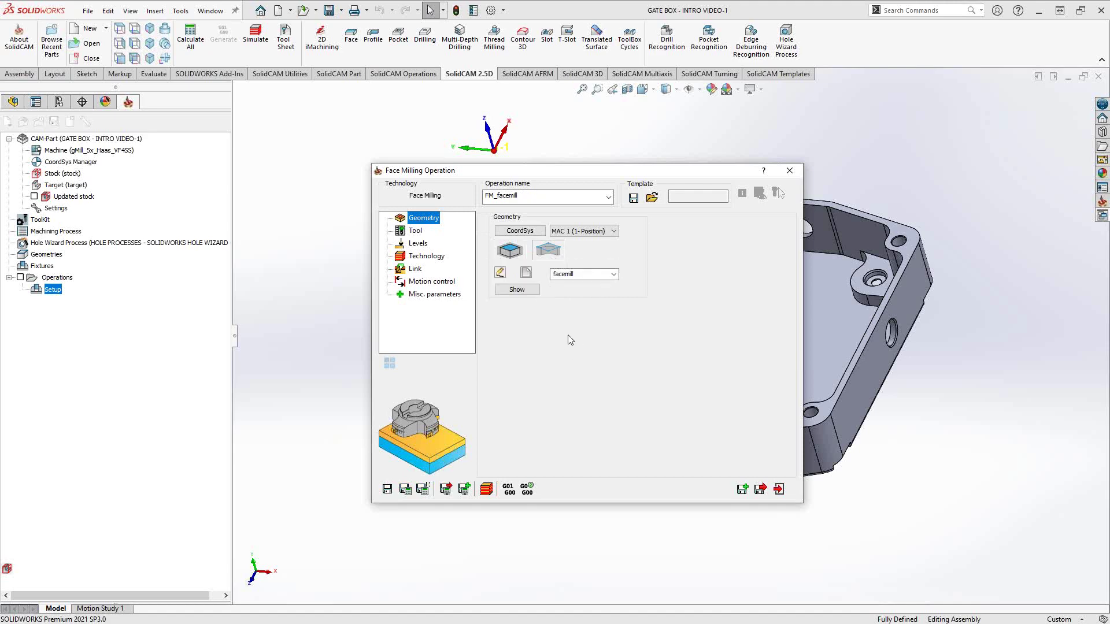
{"action": "left_click", "coordinate": [527, 273]}
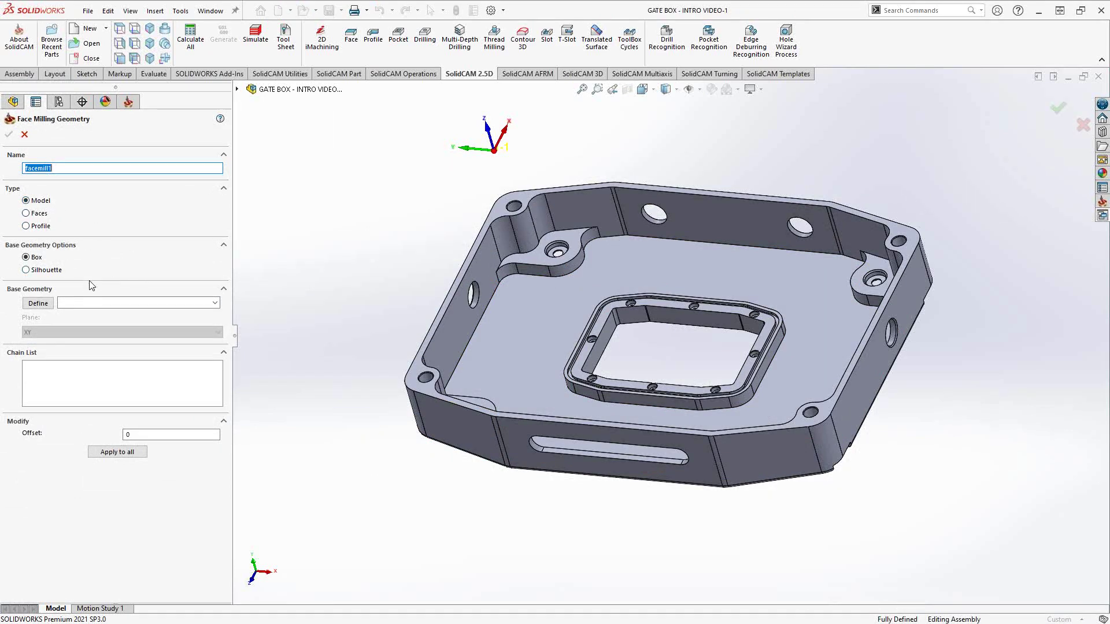
{"action": "left_click", "coordinate": [38, 304]}
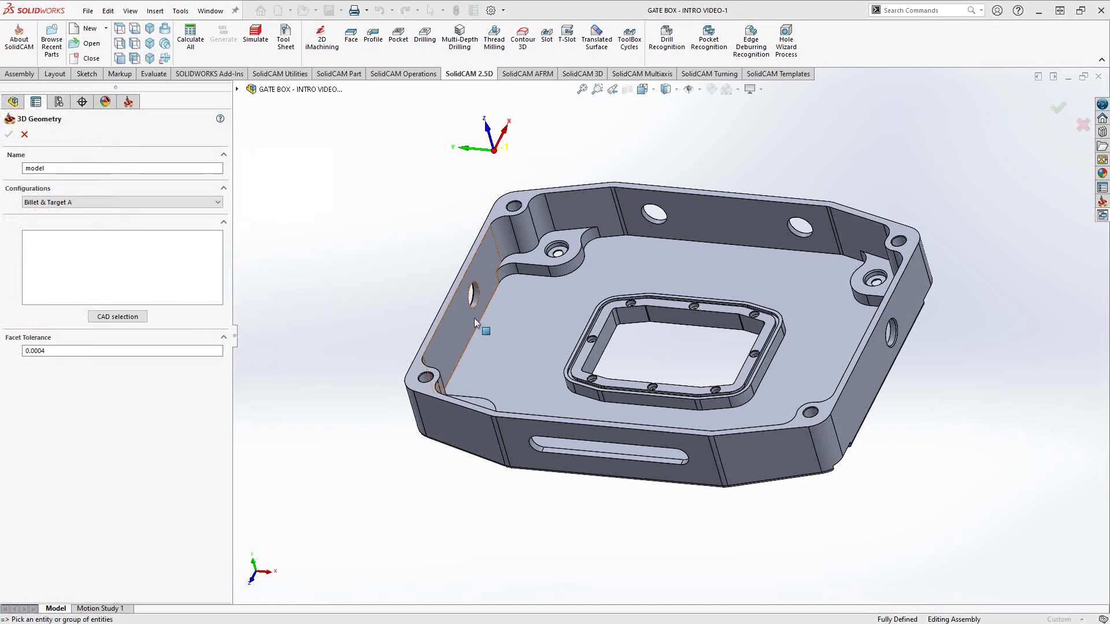
{"action": "left_click", "coordinate": [548, 326]}
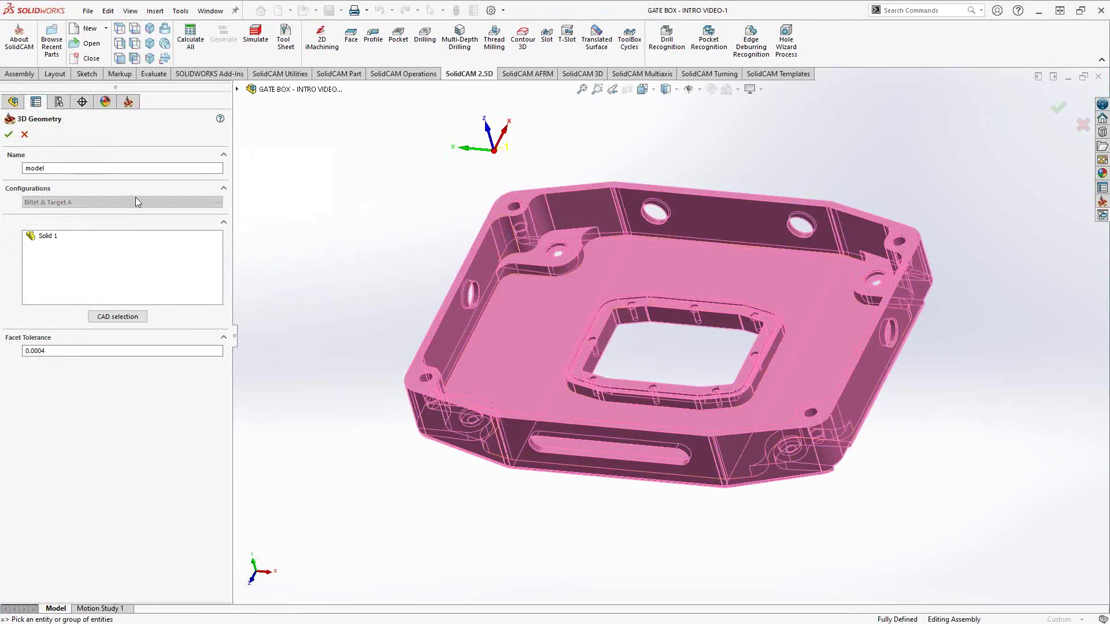
{"action": "left_click", "coordinate": [8, 134]}
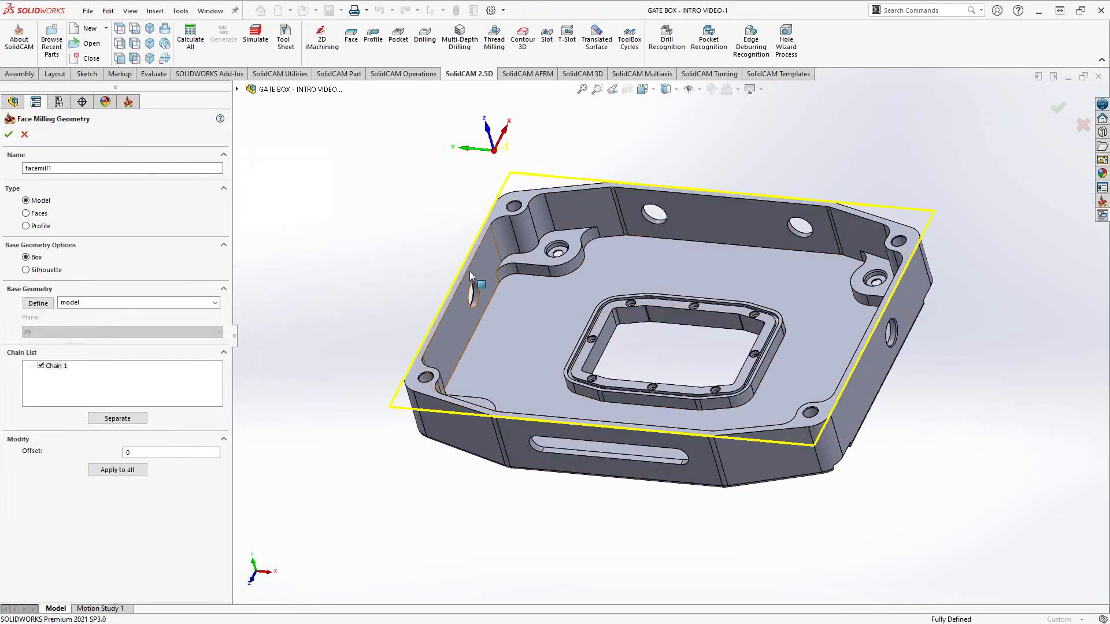
View the part normal to its floor and change the base geometry option to Silhouette
{"action": "middle_click_drag", "start_coordinate": [469, 272], "coordinate": [529, 310]}
{"action": "right_click", "coordinate": [529, 310]}
{"action": "left_click", "coordinate": [574, 290]}
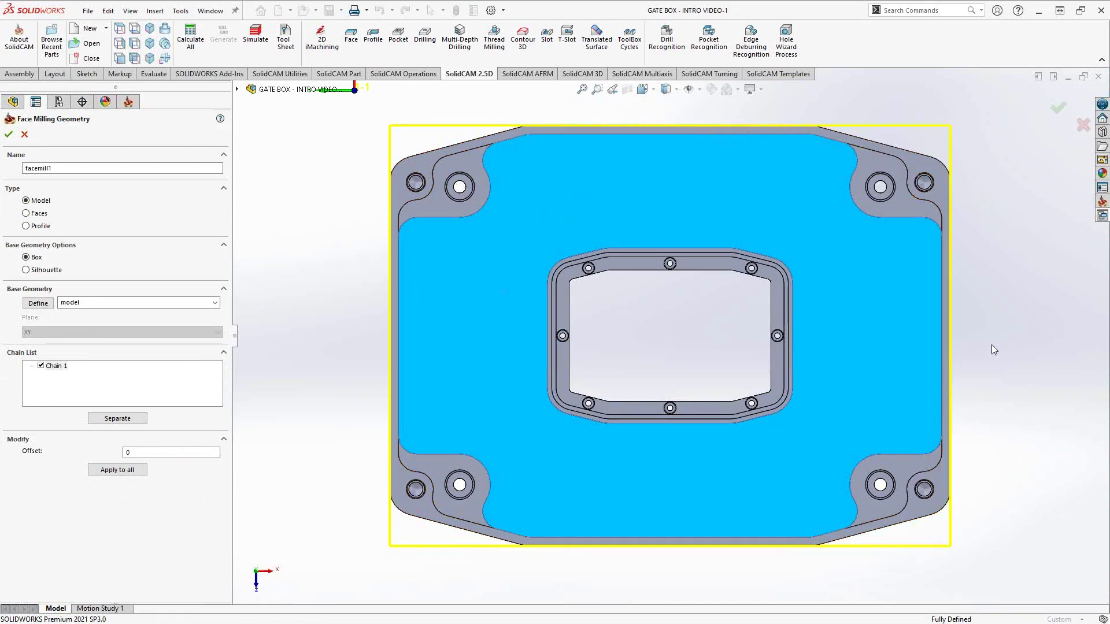
{"action": "left_click", "coordinate": [35, 270]}
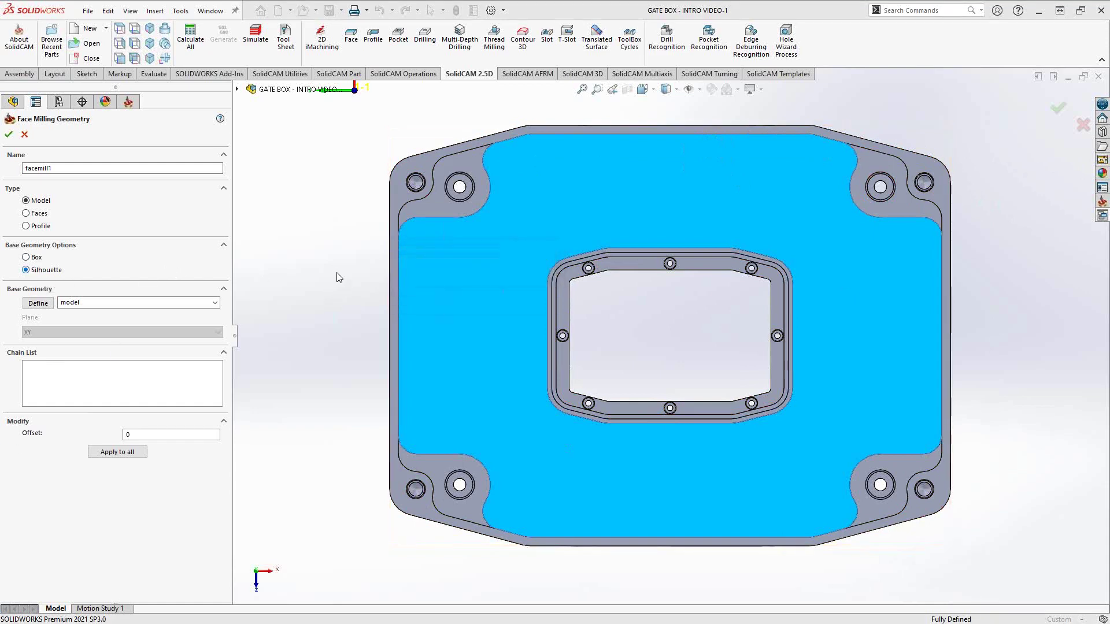
{"action": "mouse_move", "coordinate": [344, 281]}
{"action": "middle_mouse_down"}
{"action": "mouse_move", "coordinate": [324, 280]}
{"action": "mouse_move", "coordinate": [337, 291]}
{"action": "middle_mouse_up"}
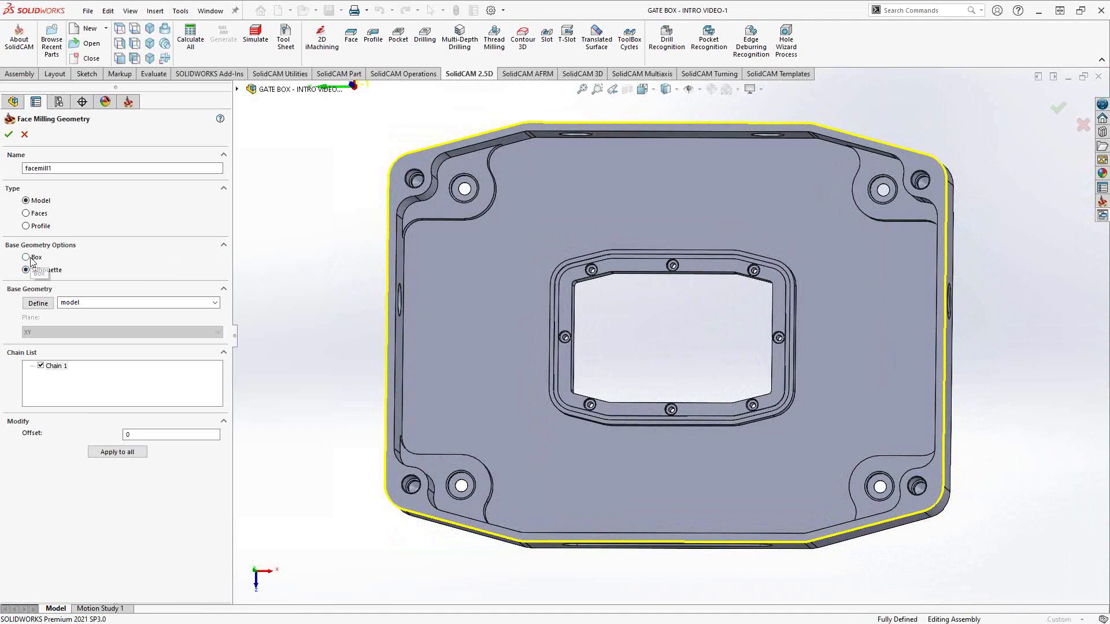
Change the geometry type to Faces and define the top face of the central rectangular boss as base geometry
{"action": "left_click", "coordinate": [32, 215]}
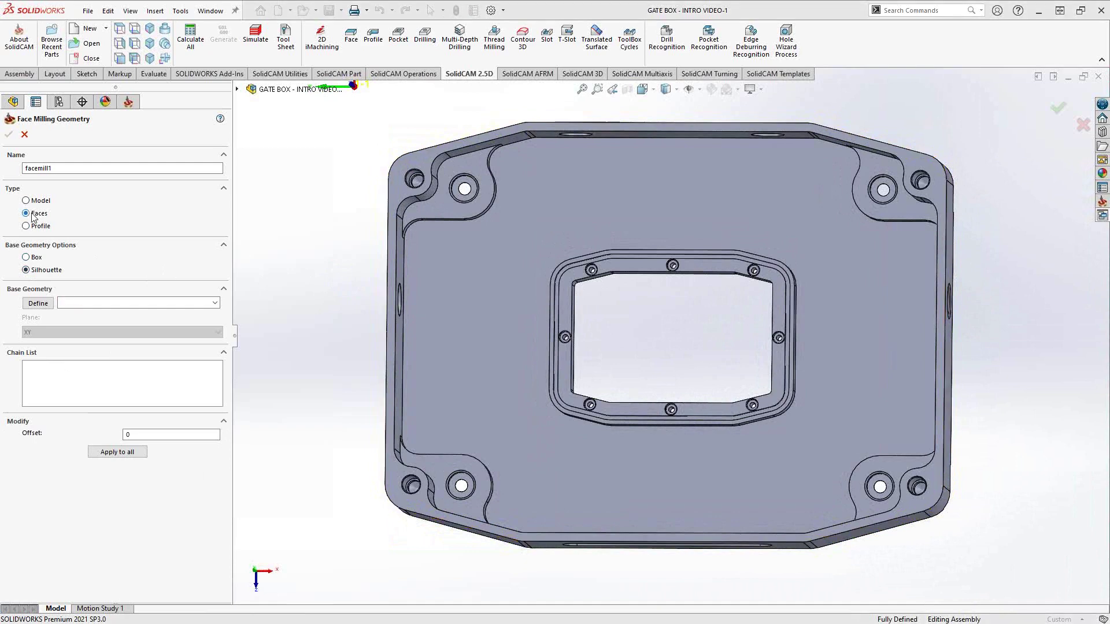
{"action": "middle_click_drag", "start_coordinate": [514, 372], "coordinate": [519, 321]}
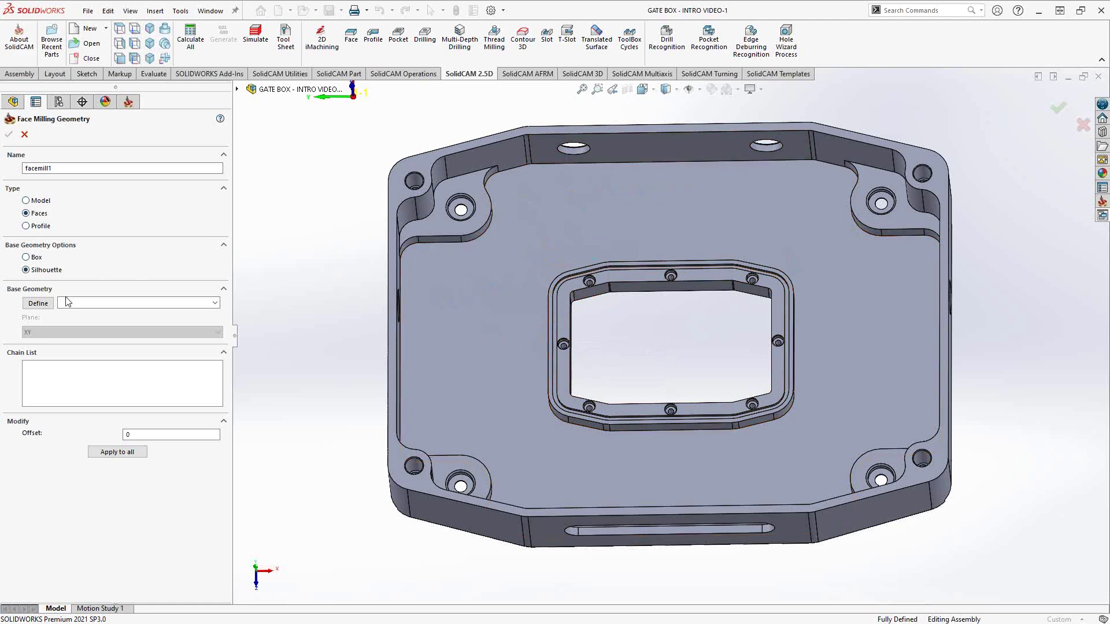
{"action": "left_click", "coordinate": [39, 305]}
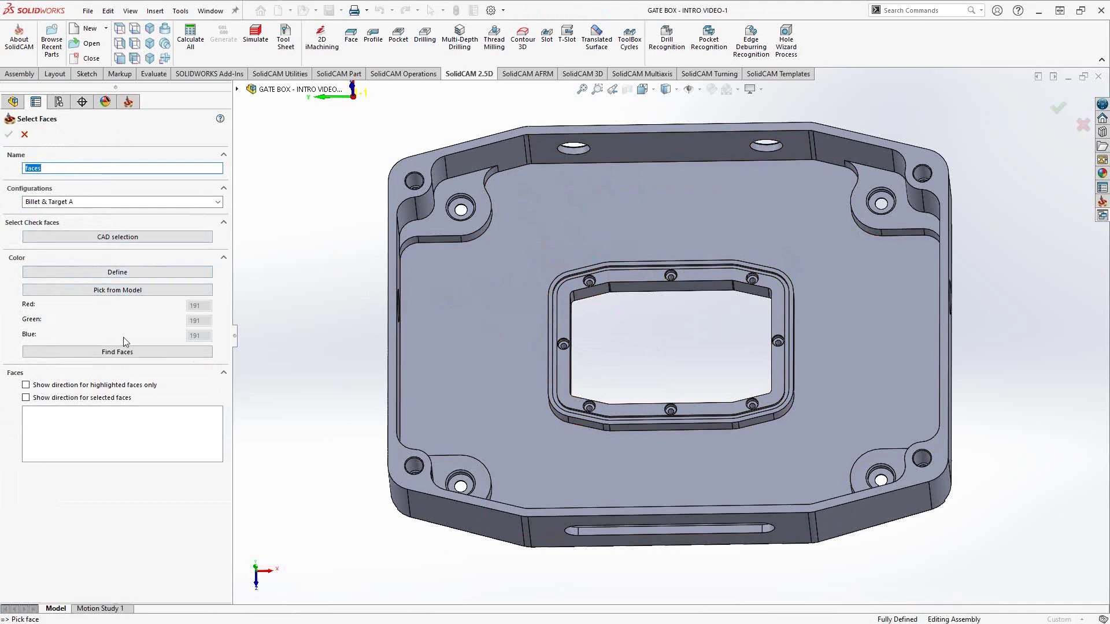
{"action": "left_click", "coordinate": [111, 291]}
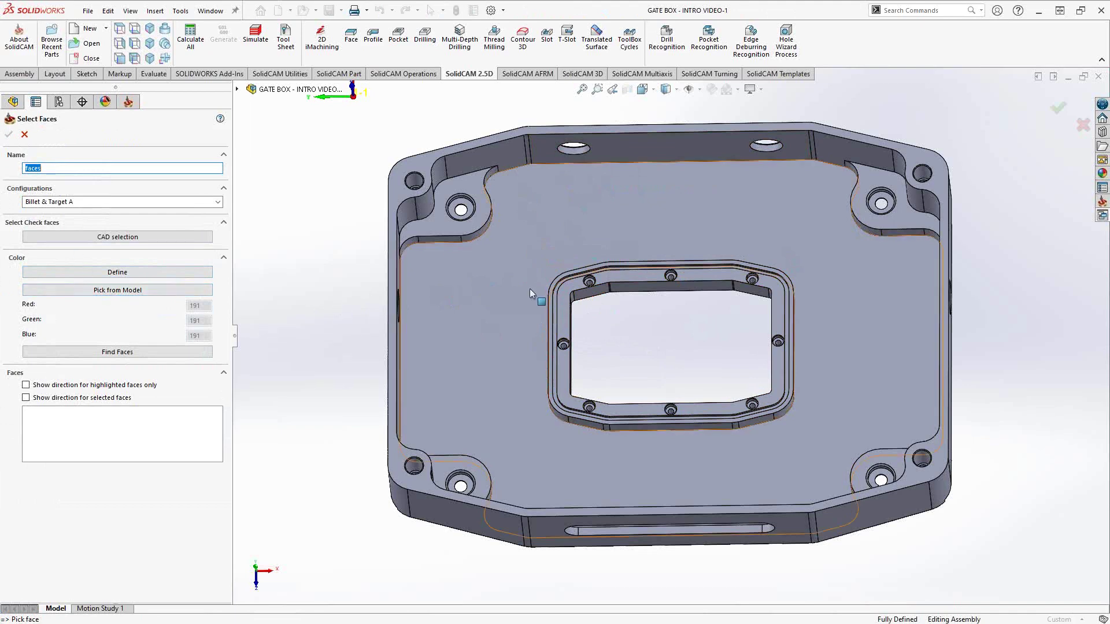
{"action": "left_click", "coordinate": [565, 320]}
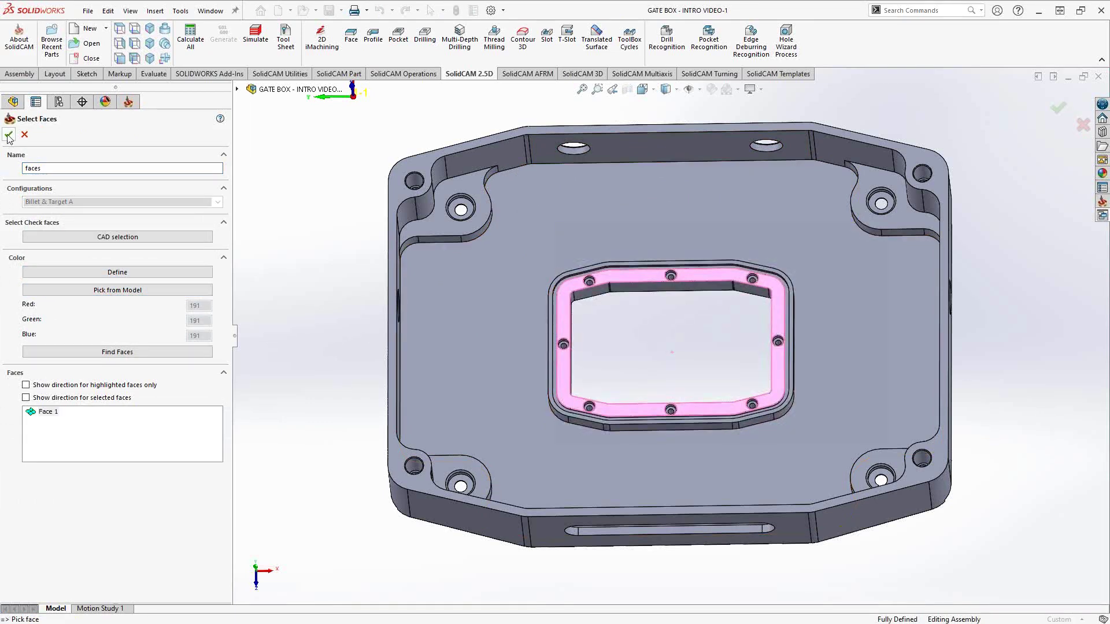
{"action": "left_click", "coordinate": [8, 135]}
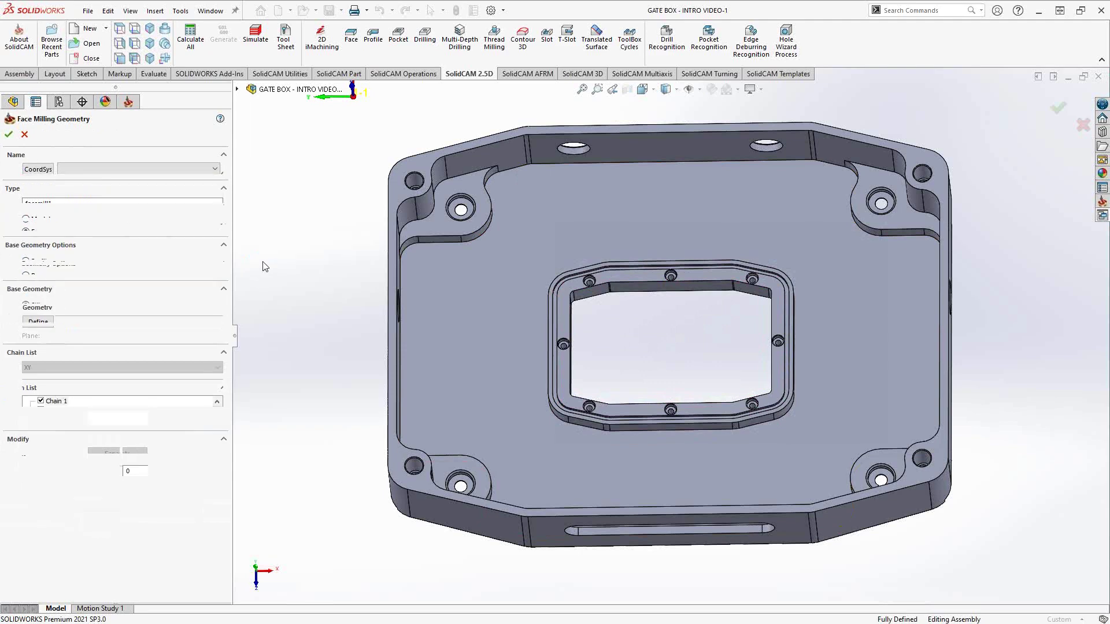
View the part normal to its floor and set the face-based geometry to the Box option
{"action": "right_click", "coordinate": [451, 303]}
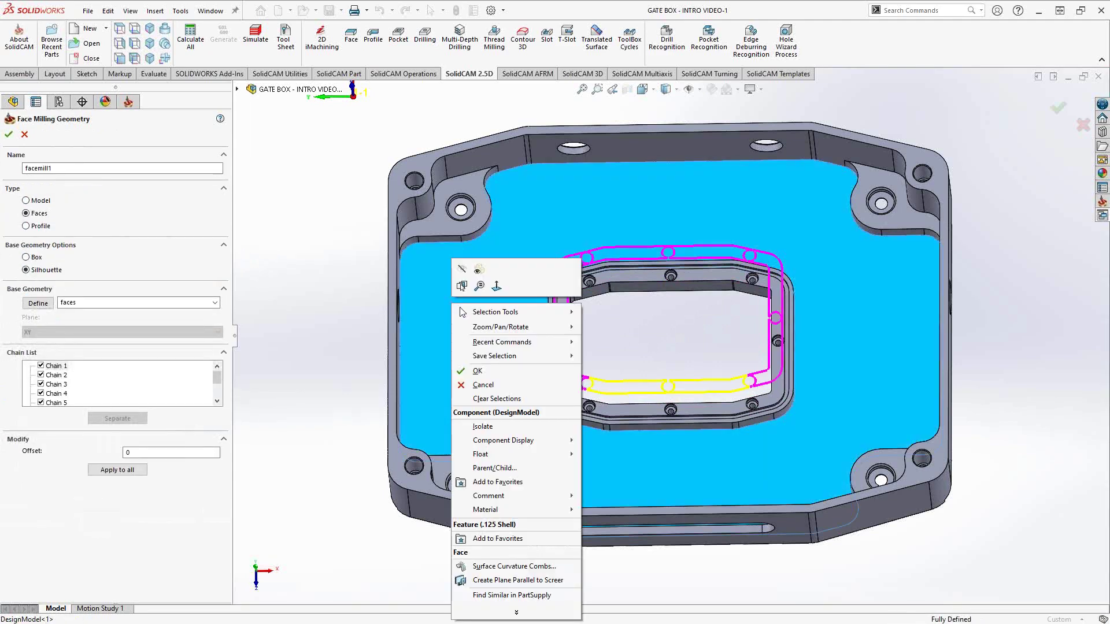
{"action": "left_click", "coordinate": [496, 285]}
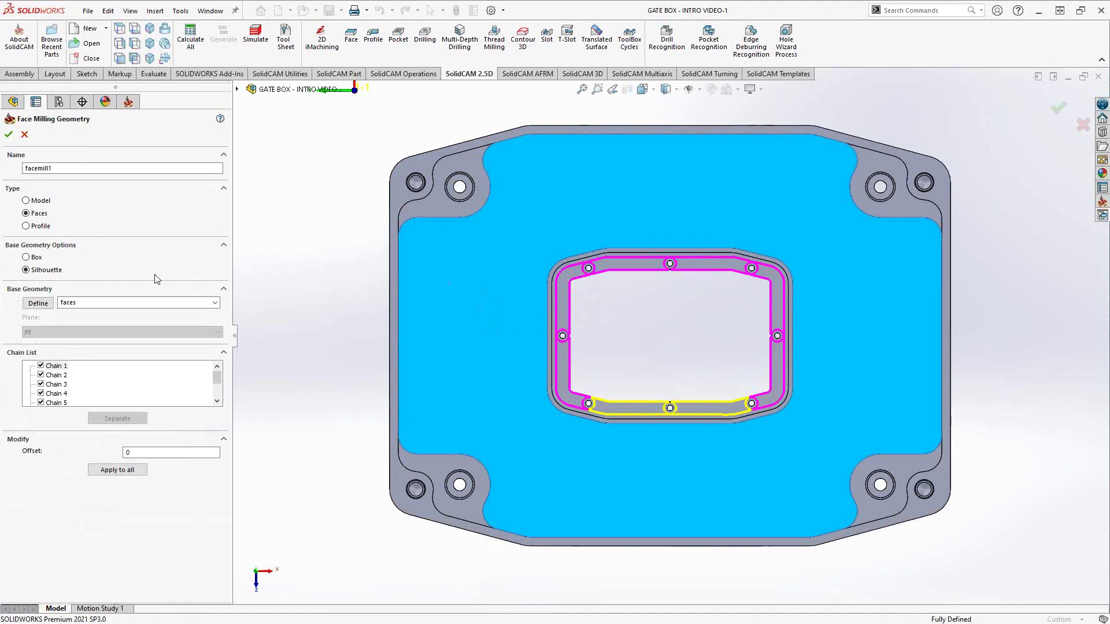
{"action": "left_click", "coordinate": [26, 257]}
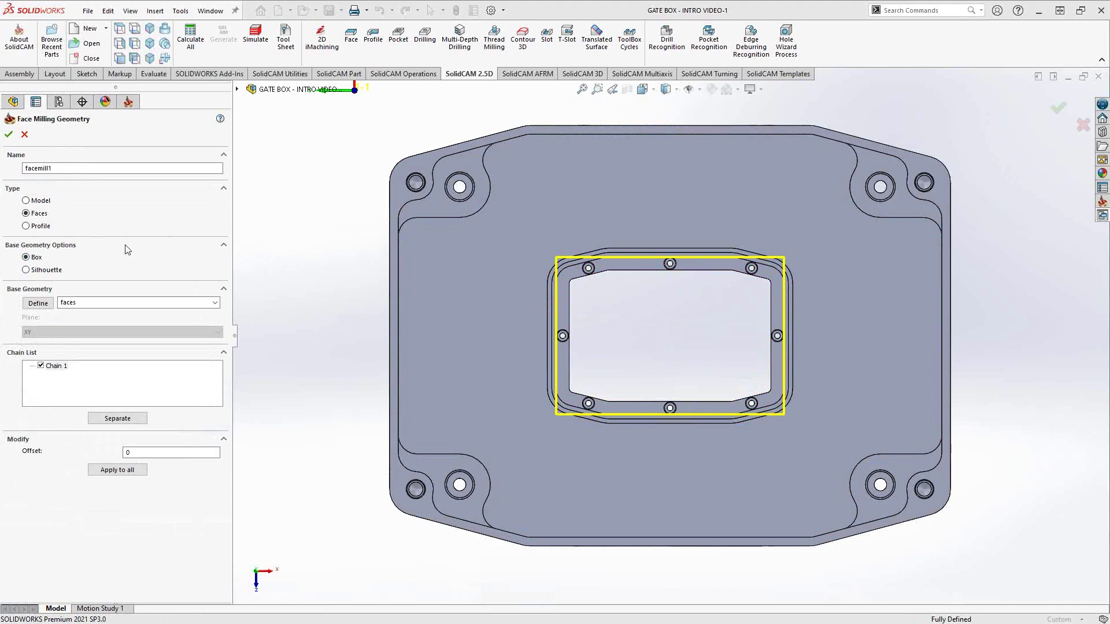
Change the geometry type to Profile, define a Constant Z chain around the part's outer top edge, and accept the face milling geometry
{"action": "left_click", "coordinate": [40, 229]}
{"action": "left_click", "coordinate": [38, 278]}
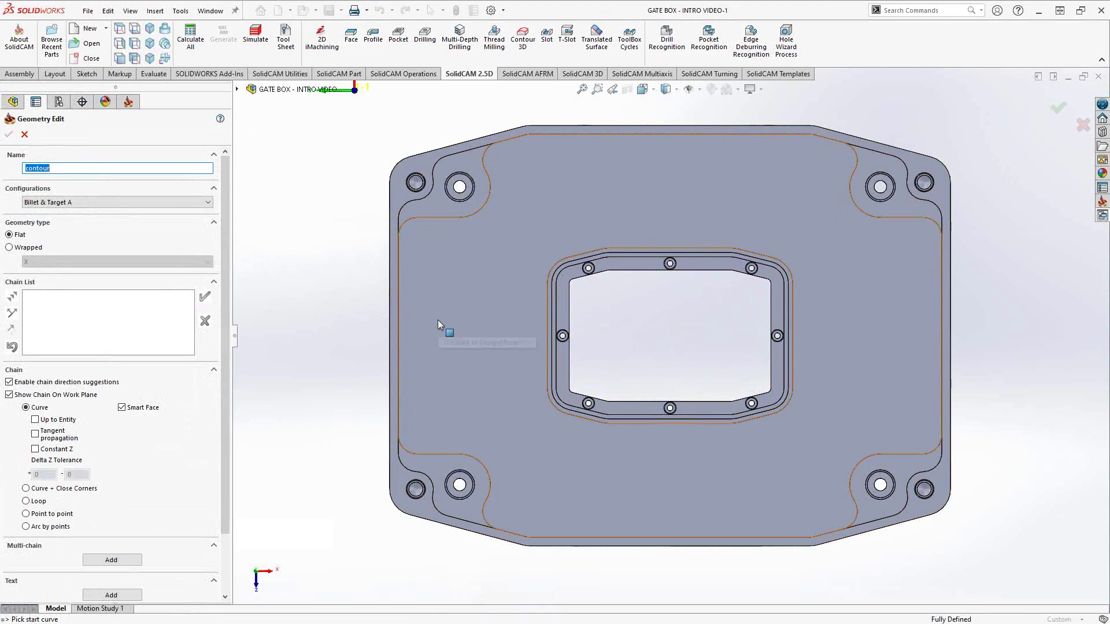
{"action": "middle_click_drag", "start_coordinate": [453, 348], "coordinate": [436, 251]}
{"action": "left_click", "coordinate": [35, 449]}
{"action": "left_click", "coordinate": [818, 152]}
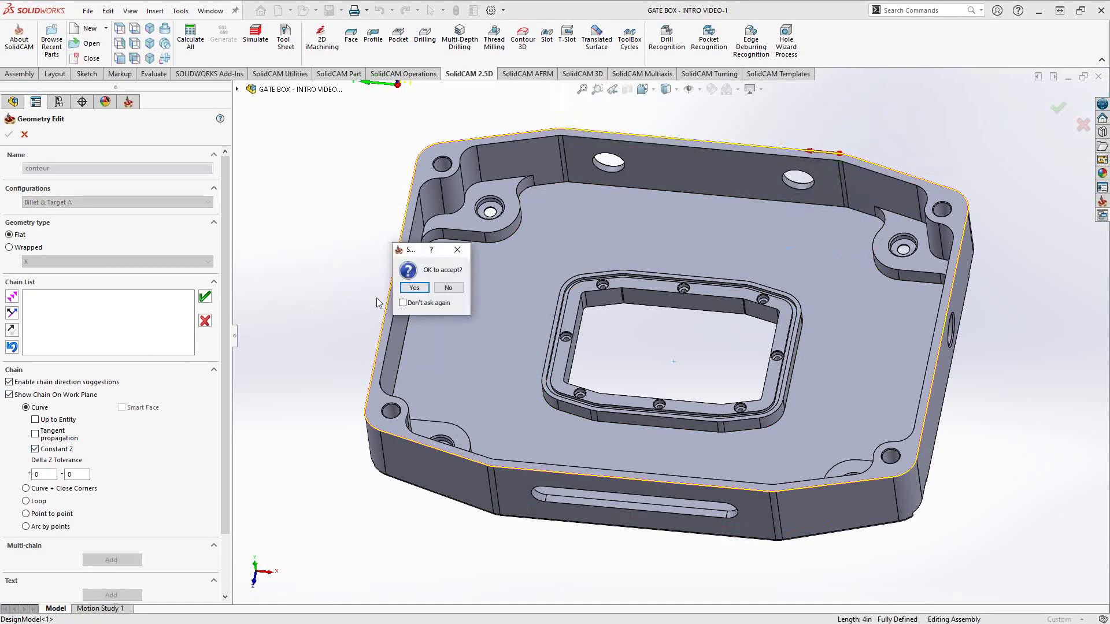
{"action": "left_click", "coordinate": [425, 286]}
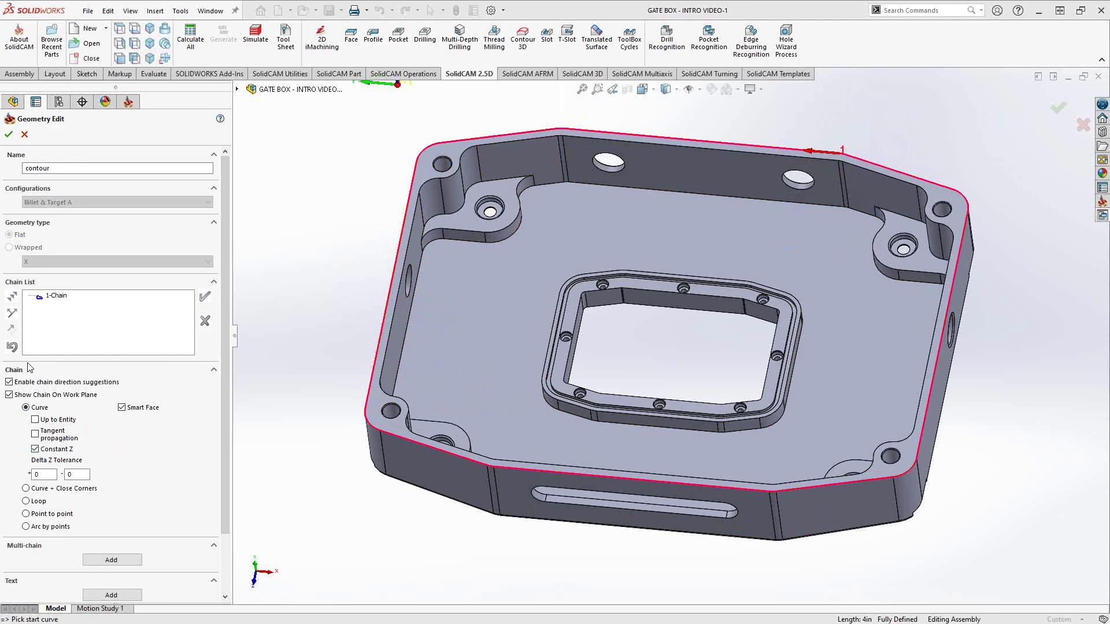
{"action": "left_click", "coordinate": [9, 137]}
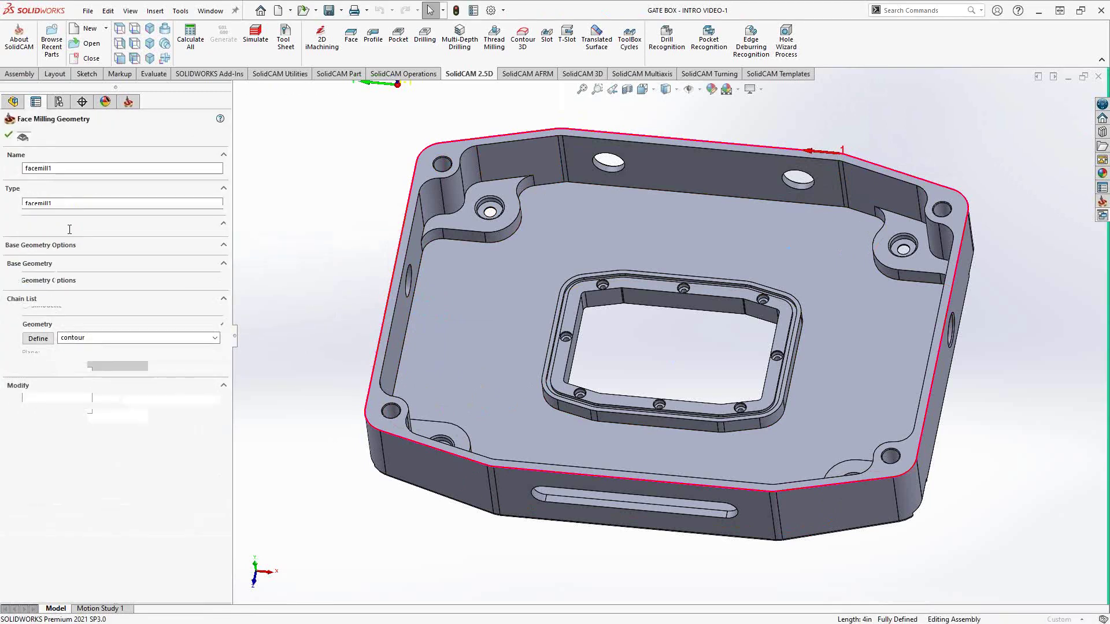
{"action": "middle_click_drag", "start_coordinate": [486, 312], "coordinate": [483, 355]}
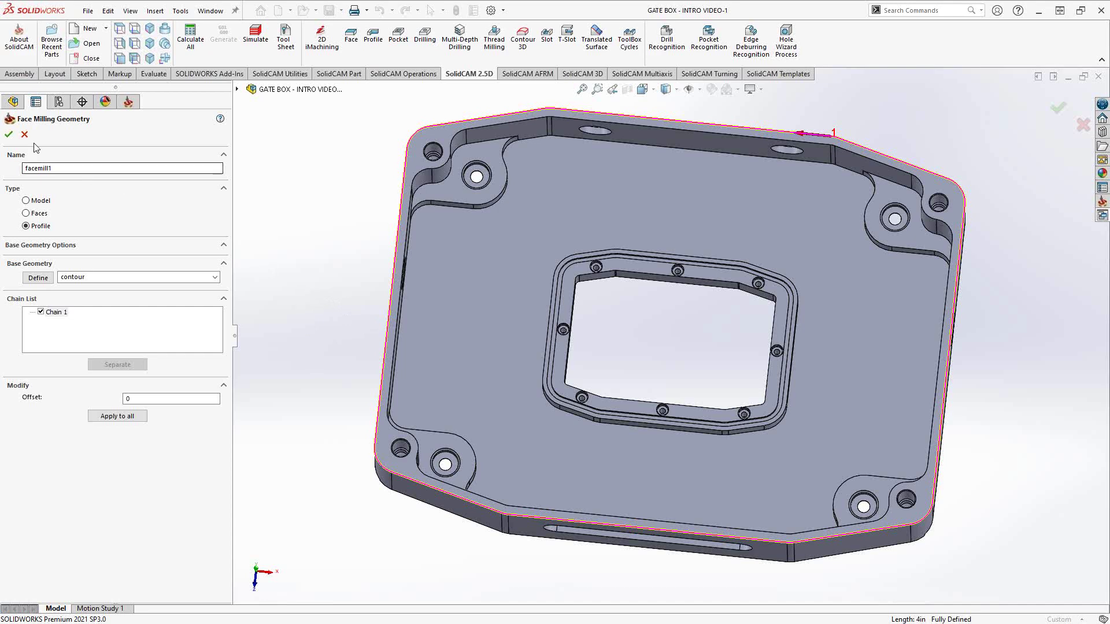
{"action": "left_click", "coordinate": [8, 134]}
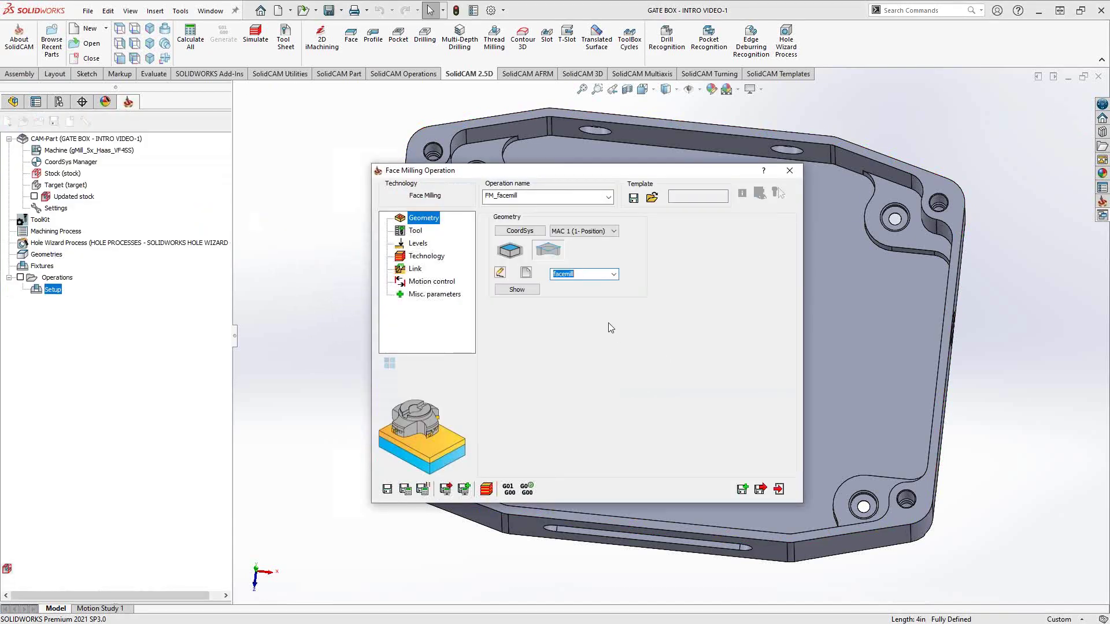
Set the face milling geometry back to the updated stock and turn on display of the updated stock
{"action": "left_click", "coordinate": [510, 250]}
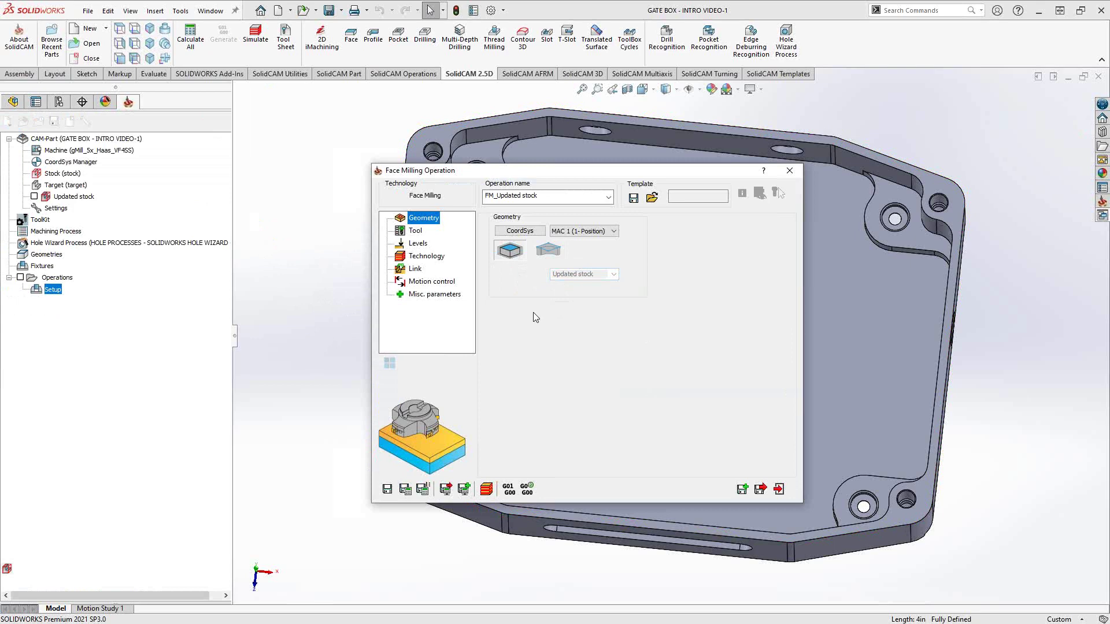
{"action": "left_click", "coordinate": [36, 198]}
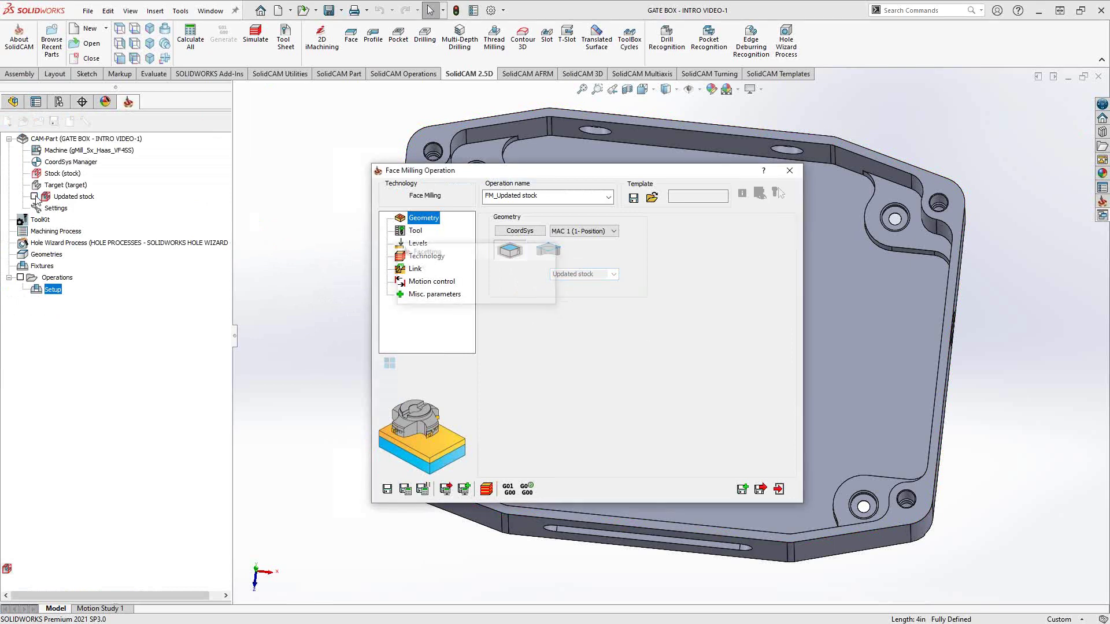
Display the updated stock around the gate box part, tilt the view, and move the Face Milling Operation dialog away from the model
{"action": "left_click", "coordinate": [36, 199]}
{"action": "middle_click_drag", "start_coordinate": [889, 339], "coordinate": [889, 296]}
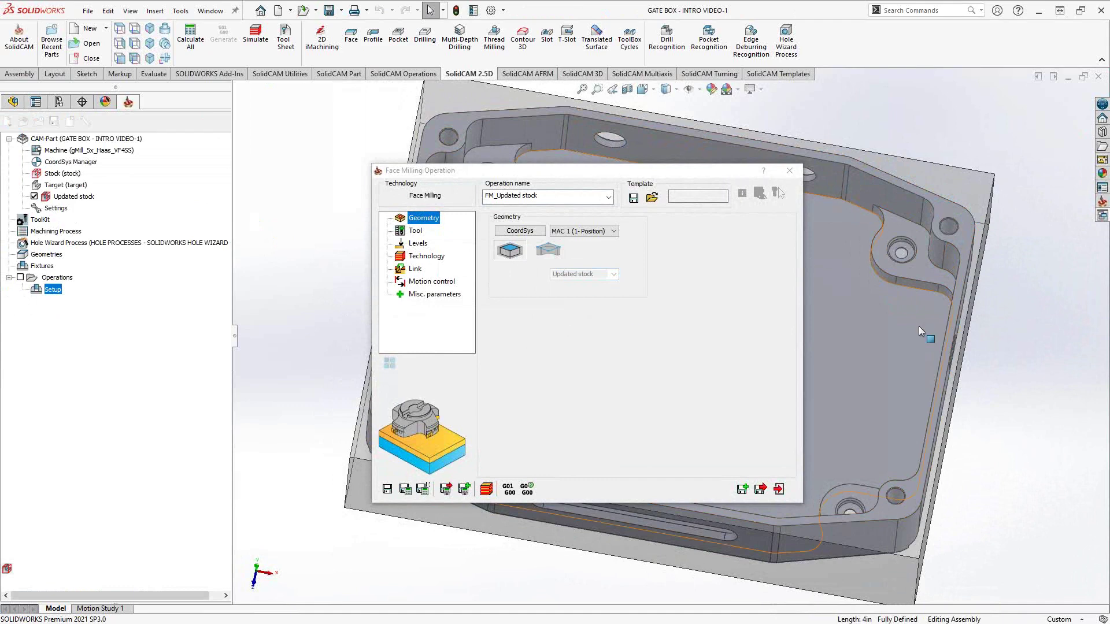
{"action": "left_click_drag", "start_coordinate": [670, 171], "coordinate": [472, 152]}
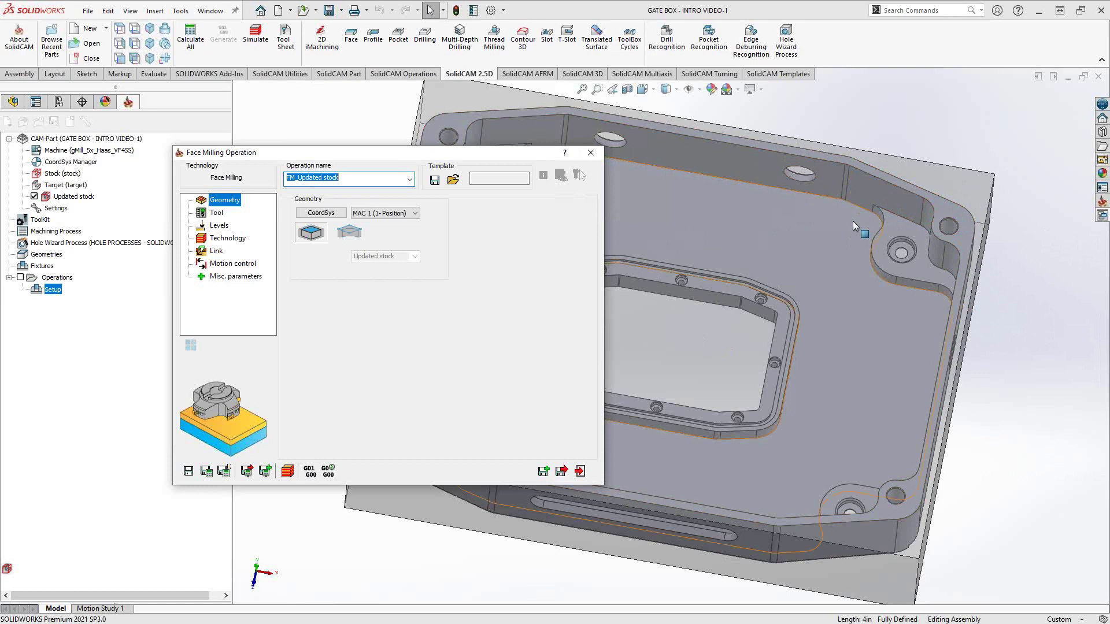
Assign the 2 in face mill, tool number 4, to the face milling operation and view its feed and spin data
{"action": "left_click", "coordinate": [215, 212]}
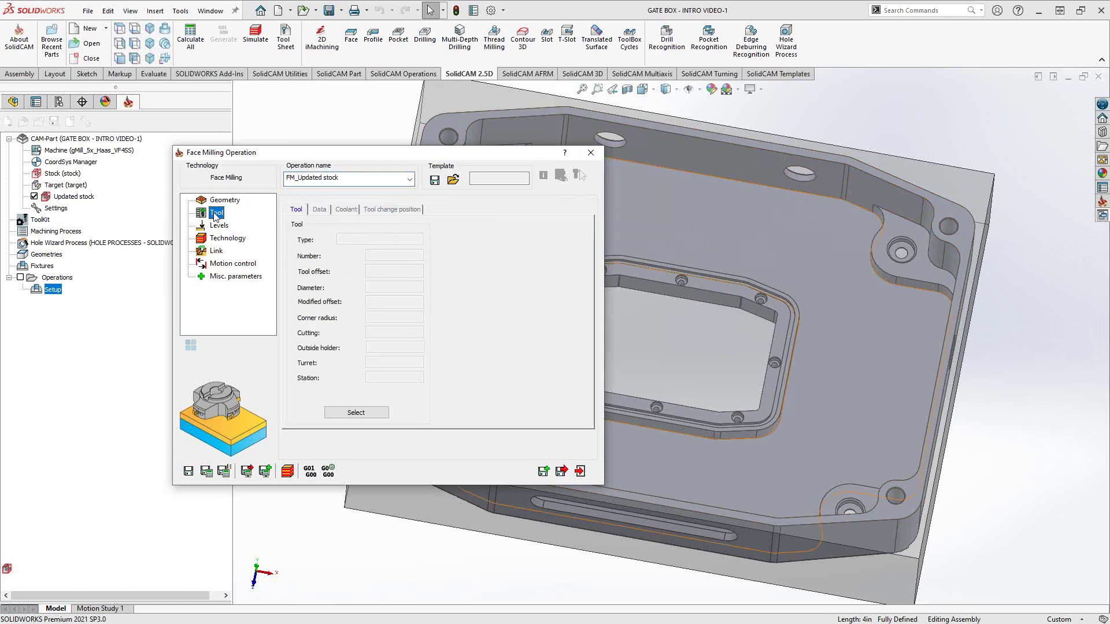
{"action": "left_click", "coordinate": [356, 412]}
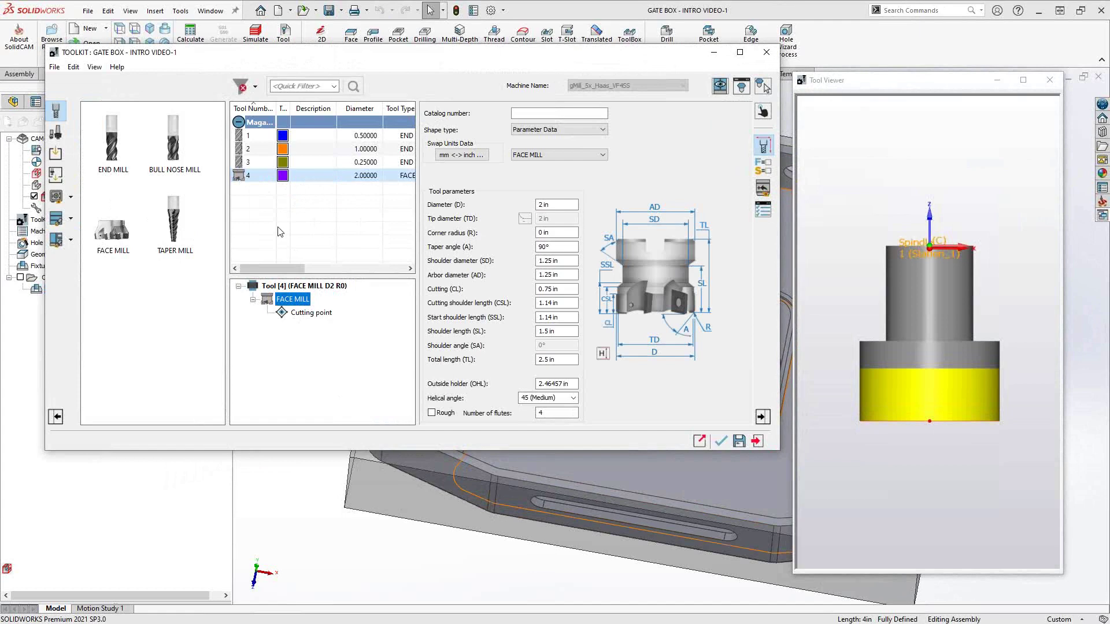
{"action": "left_click", "coordinate": [720, 441]}
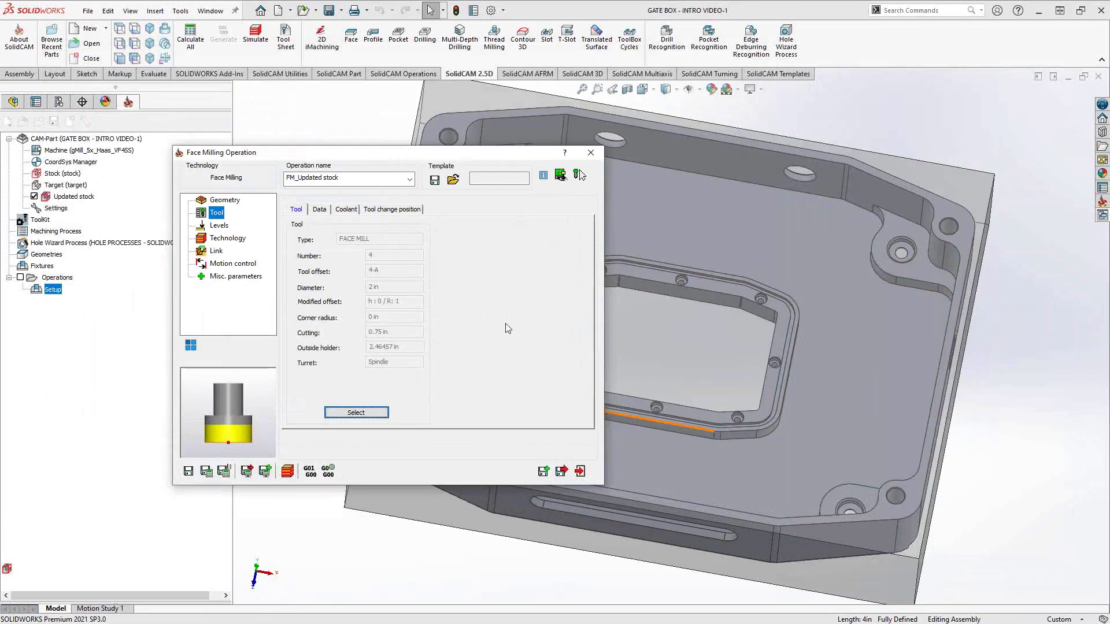
{"action": "left_click", "coordinate": [320, 210]}
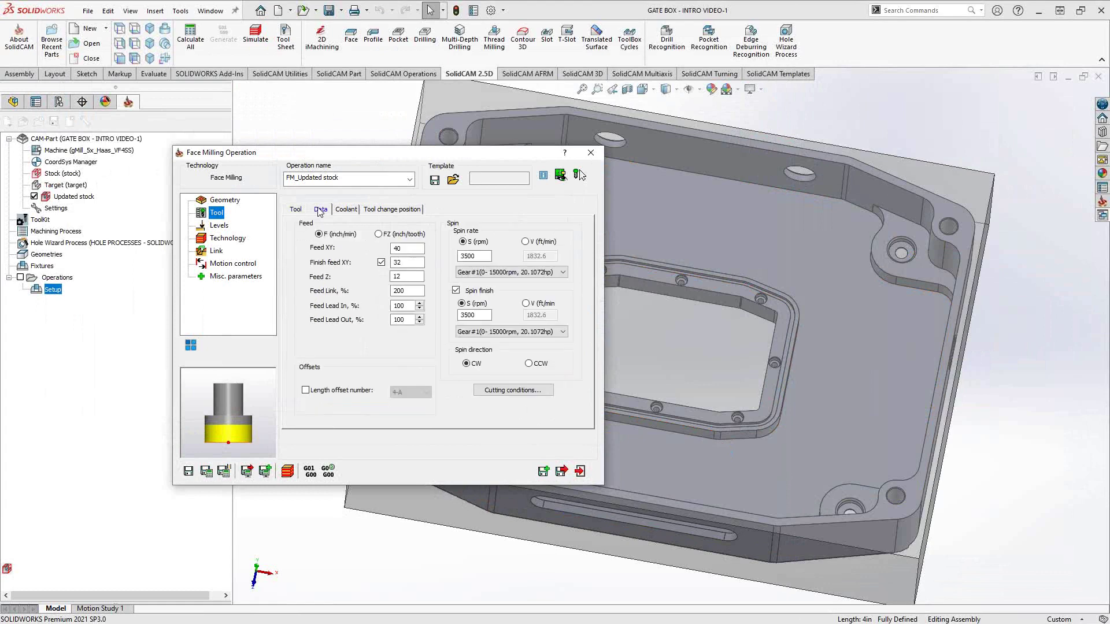
Examine the milling levels of the face milling operation, including the upper level options and its delta
{"action": "left_click", "coordinate": [219, 226]}
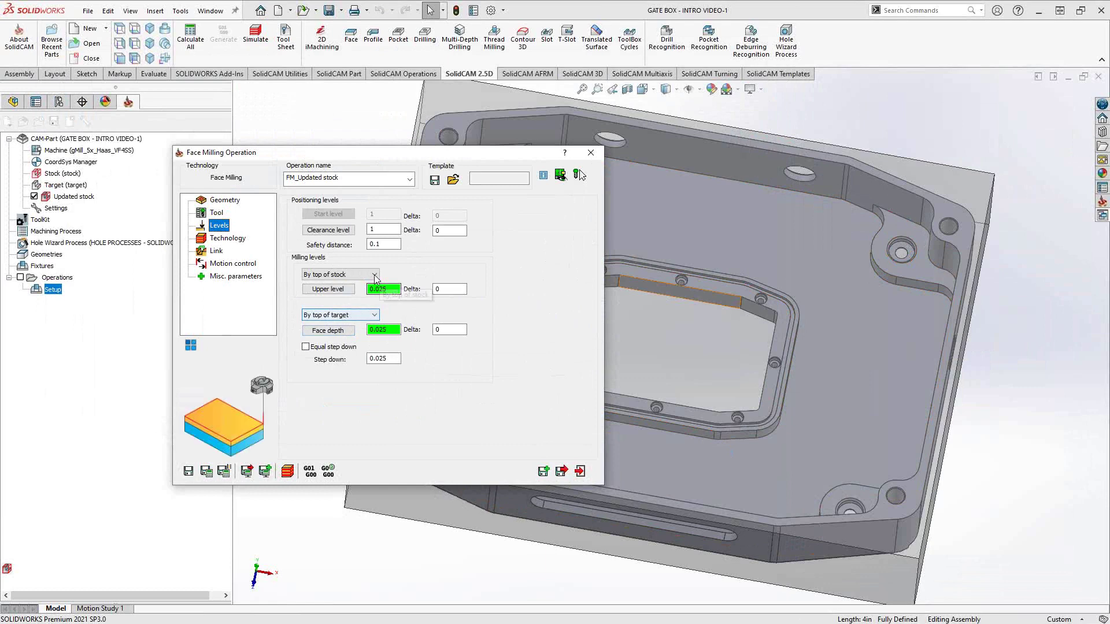
{"action": "left_click", "coordinate": [353, 275]}
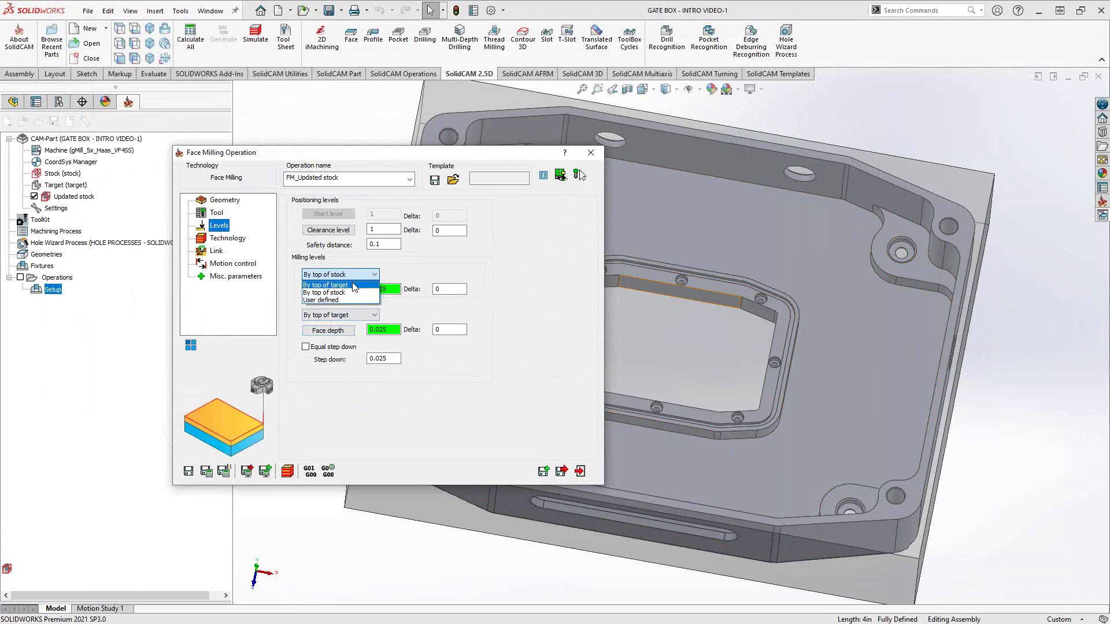
{"action": "left_click", "coordinate": [413, 267]}
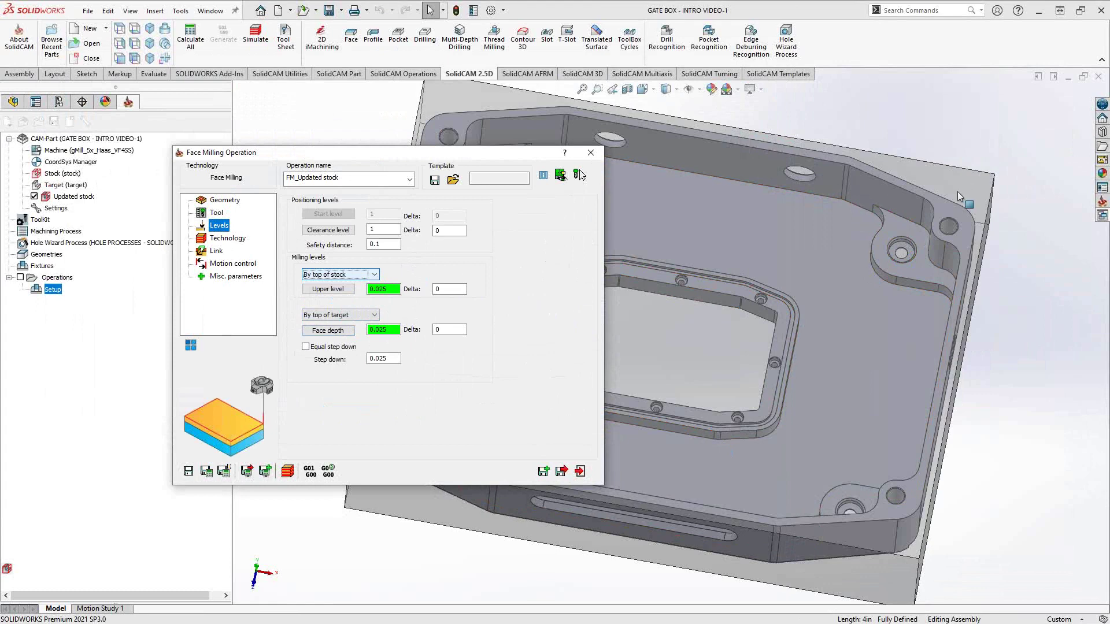
{"action": "double_click", "coordinate": [442, 289]}
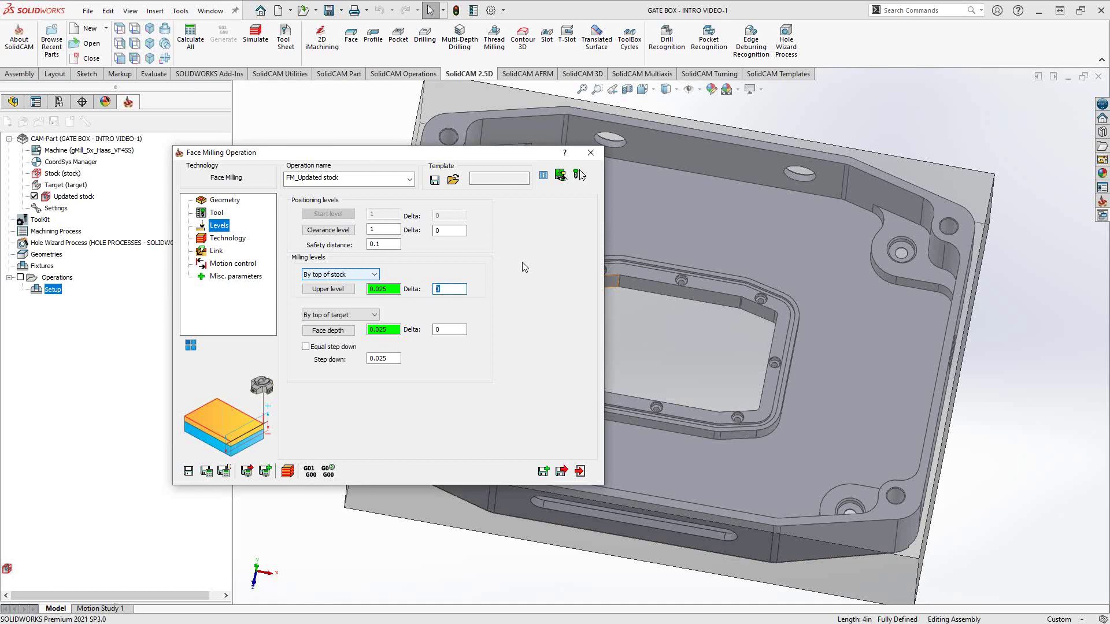
Try defining the upper level from the part's top rim face, and set it back to By top of stock
{"action": "left_click", "coordinate": [338, 274]}
{"action": "left_click", "coordinate": [337, 293]}
{"action": "left_click", "coordinate": [349, 293]}
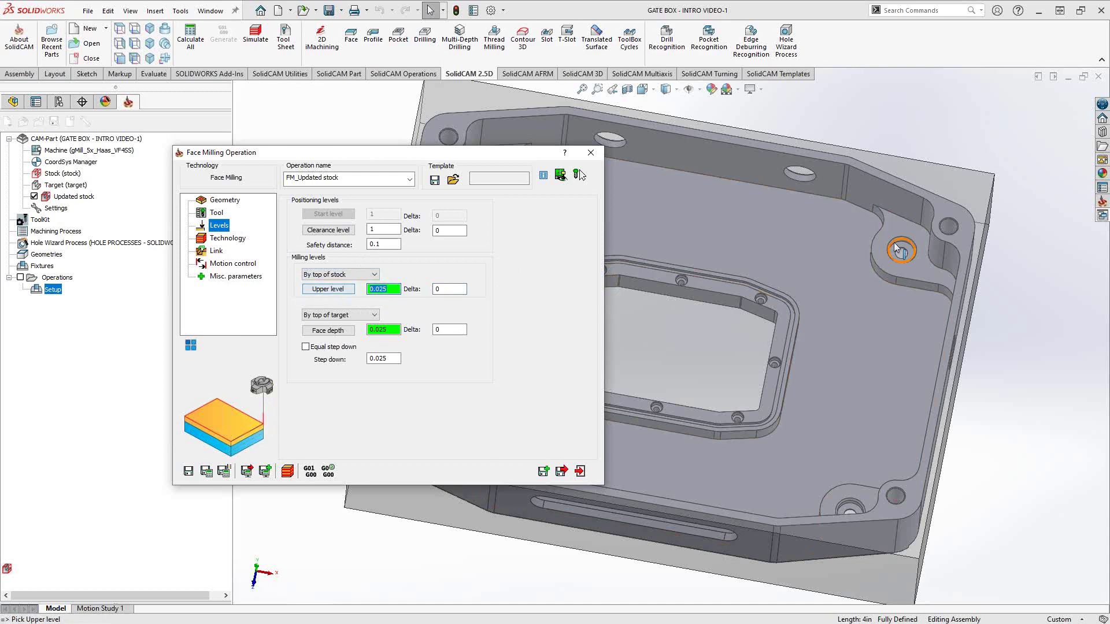
{"action": "left_click", "coordinate": [962, 219]}
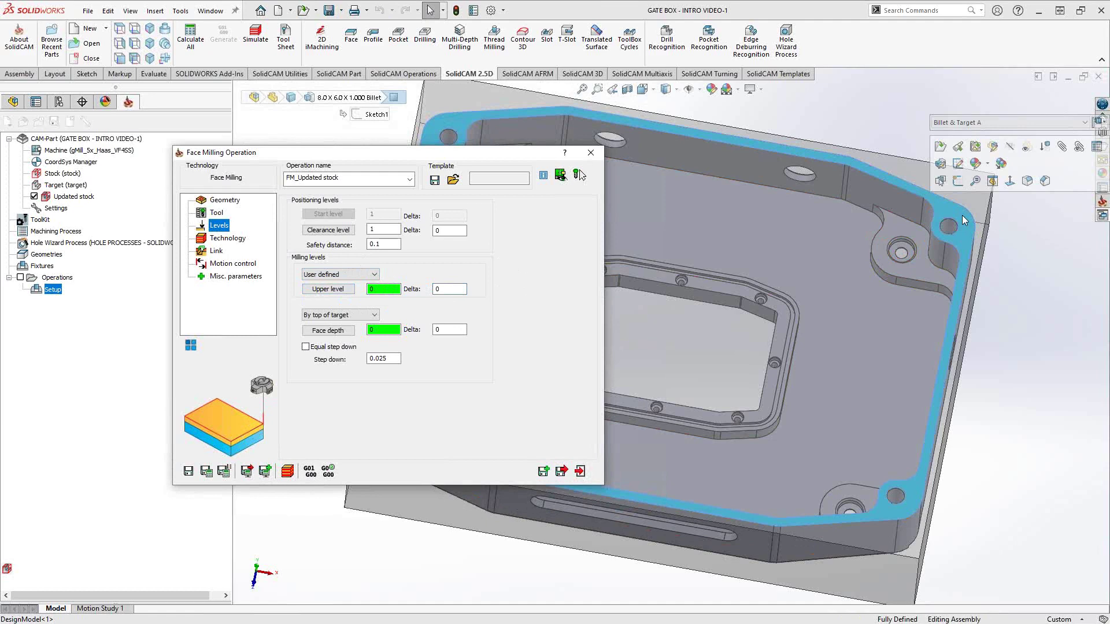
{"action": "left_click", "coordinate": [373, 275]}
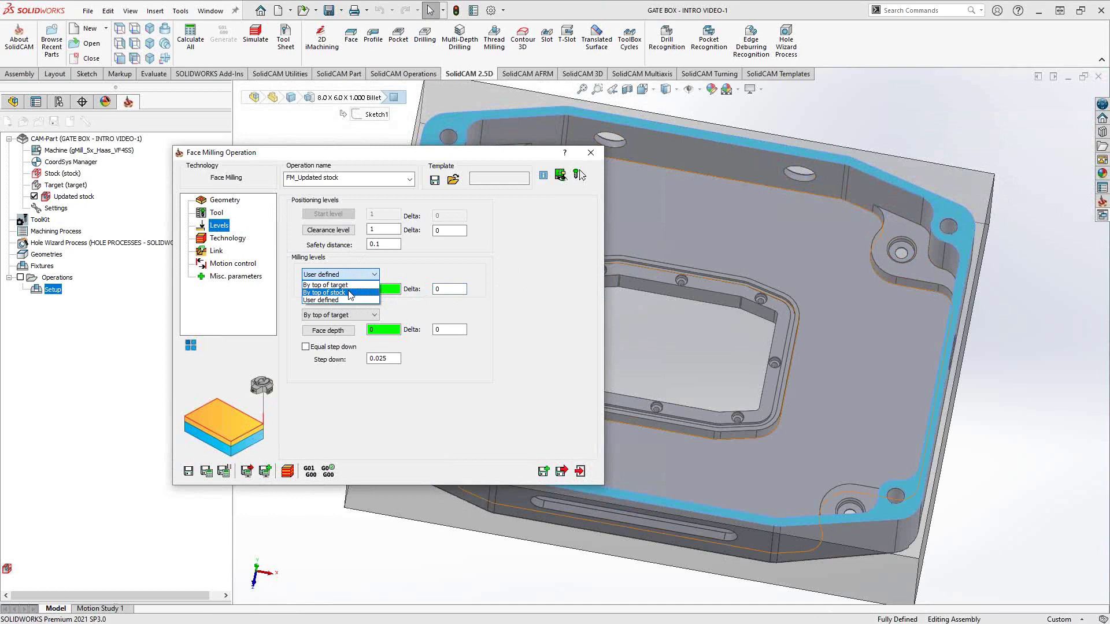
{"action": "left_click", "coordinate": [350, 293]}
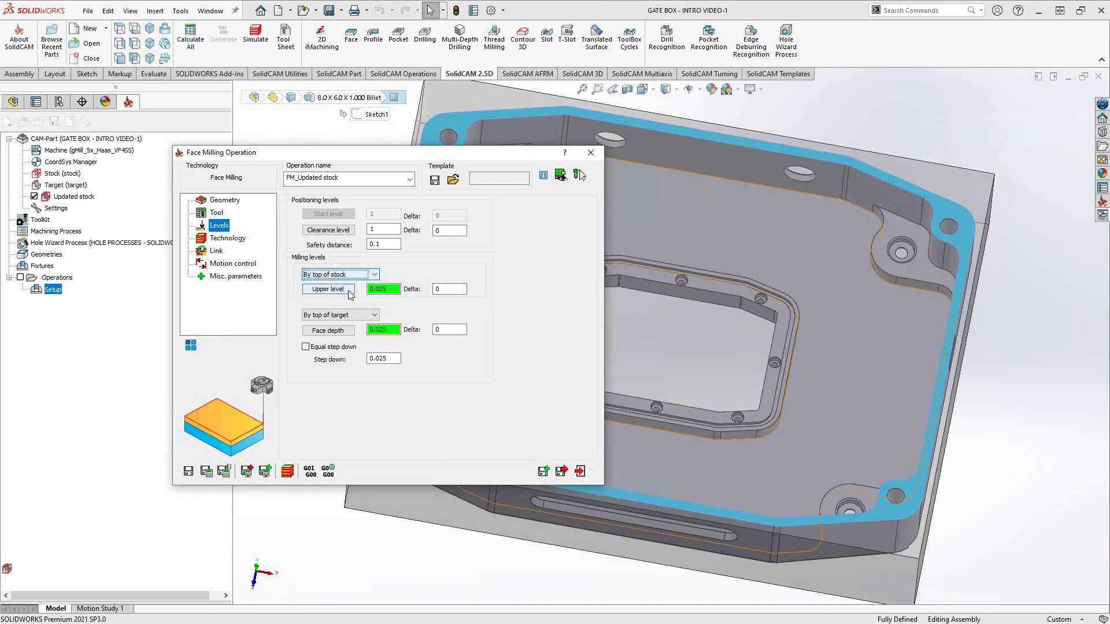
Keep the face depth at By top of target and enable Equal step down
{"action": "left_click", "coordinate": [366, 320]}
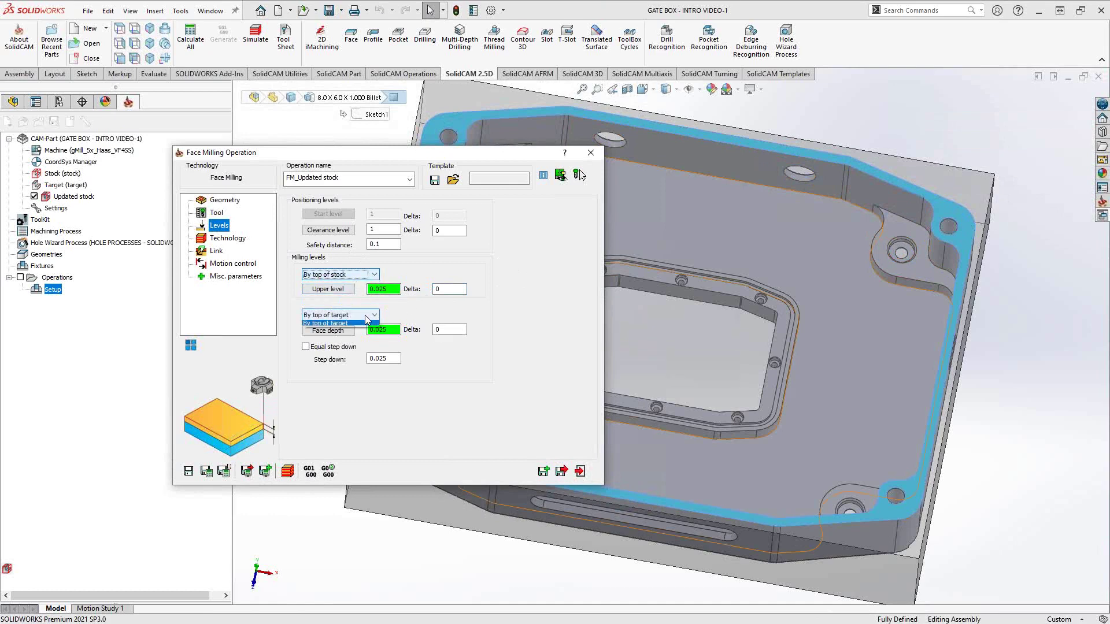
{"action": "left_click", "coordinate": [537, 315]}
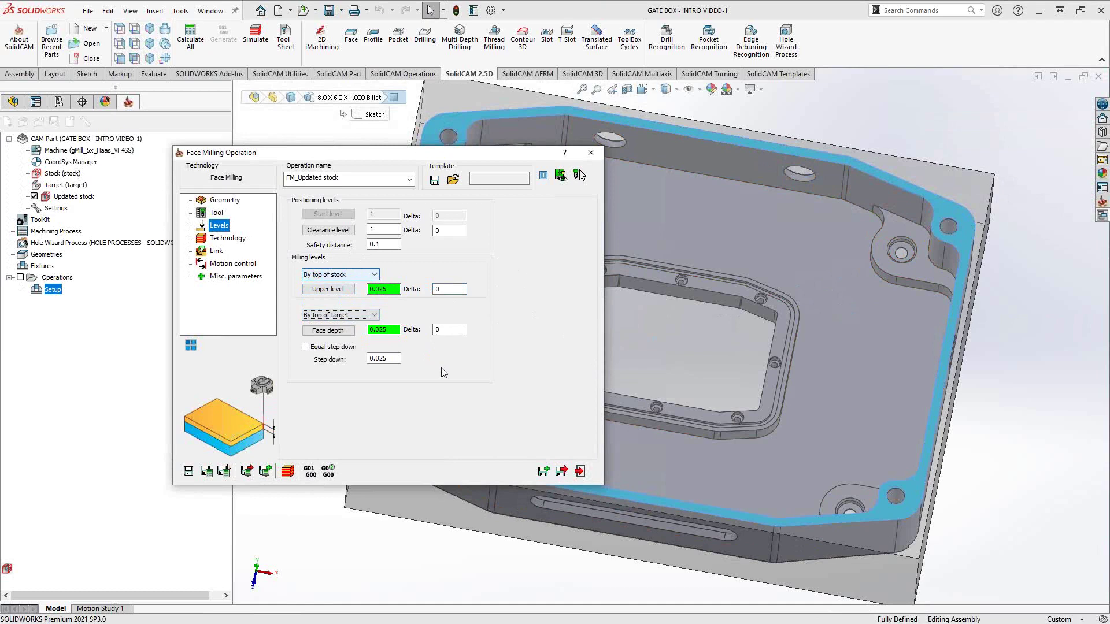
{"action": "left_click", "coordinate": [375, 359]}
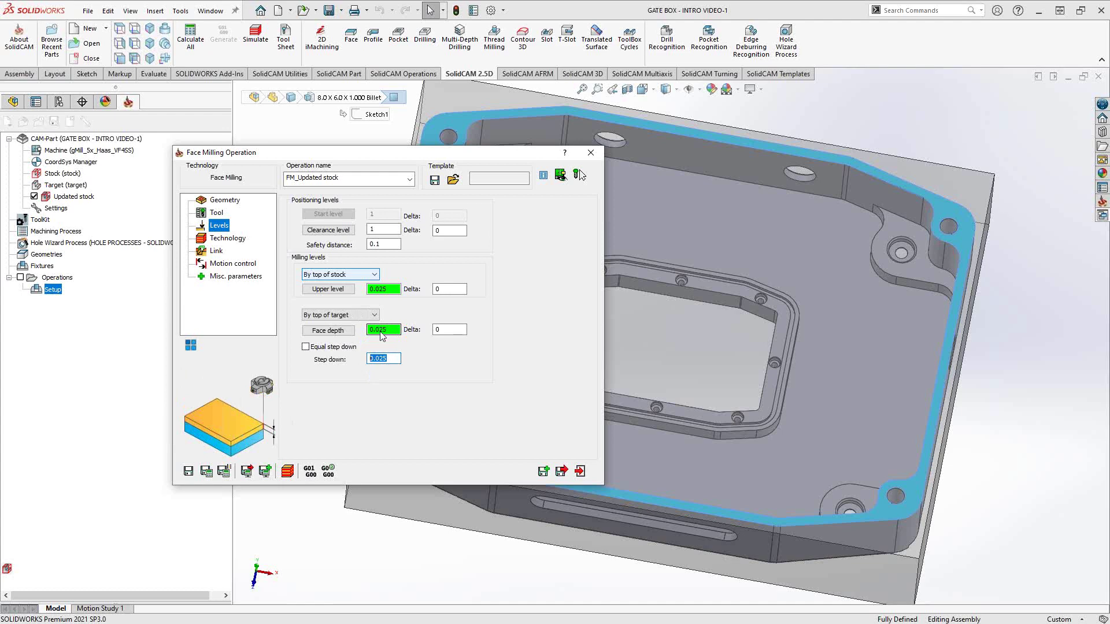
{"action": "left_click", "coordinate": [305, 347]}
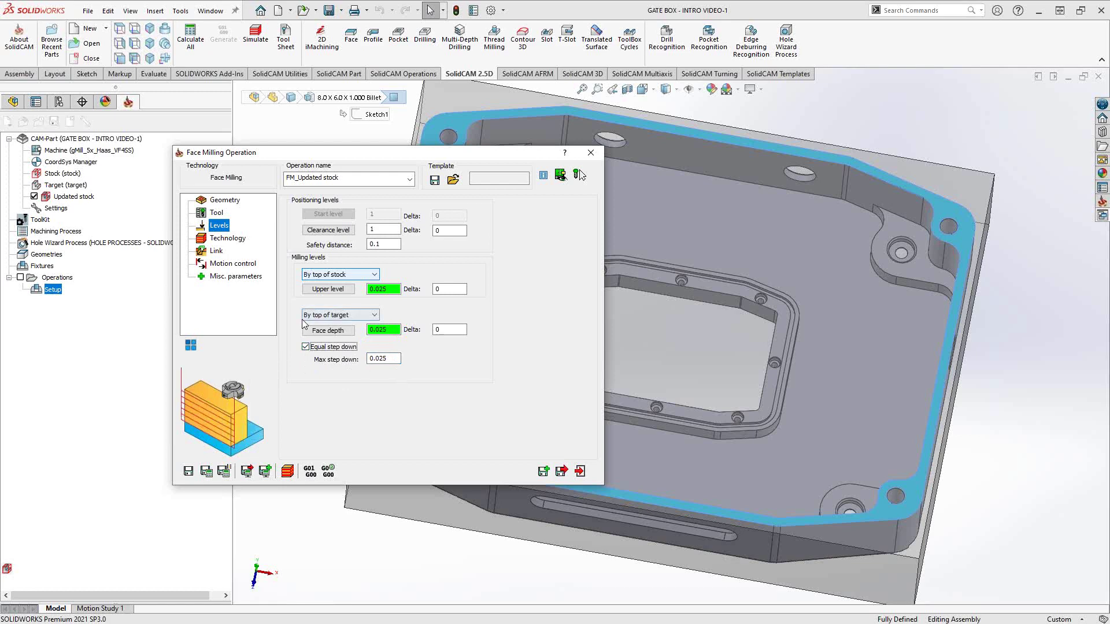
Try the Zigzag depth cutting type, reversed tool path and Complete Z-level options, restoring One way with the other two off
{"action": "left_click", "coordinate": [233, 240]}
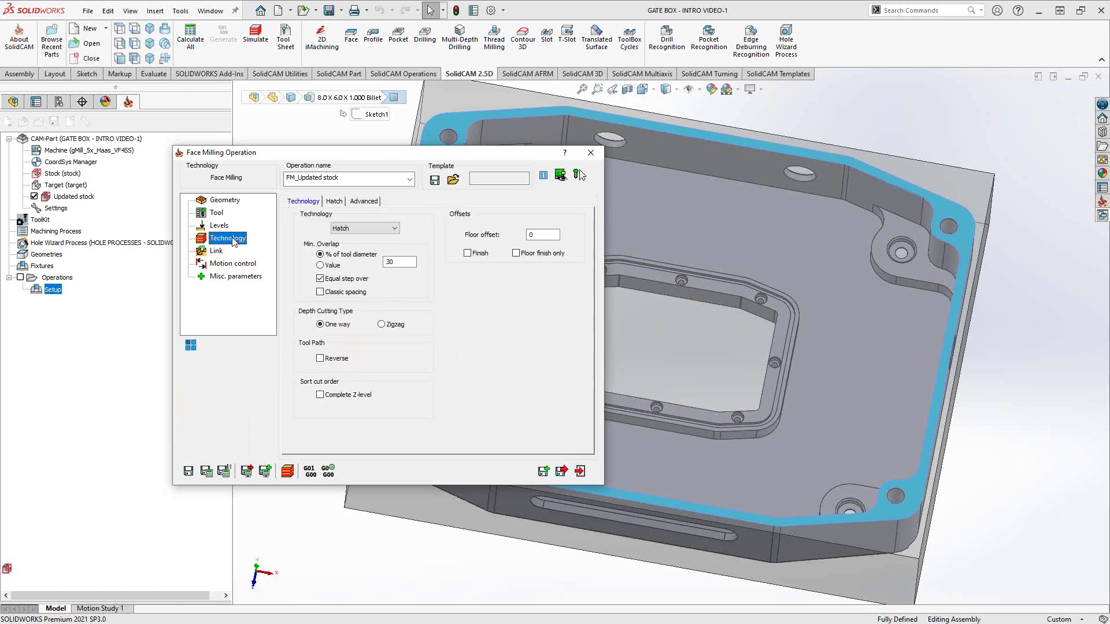
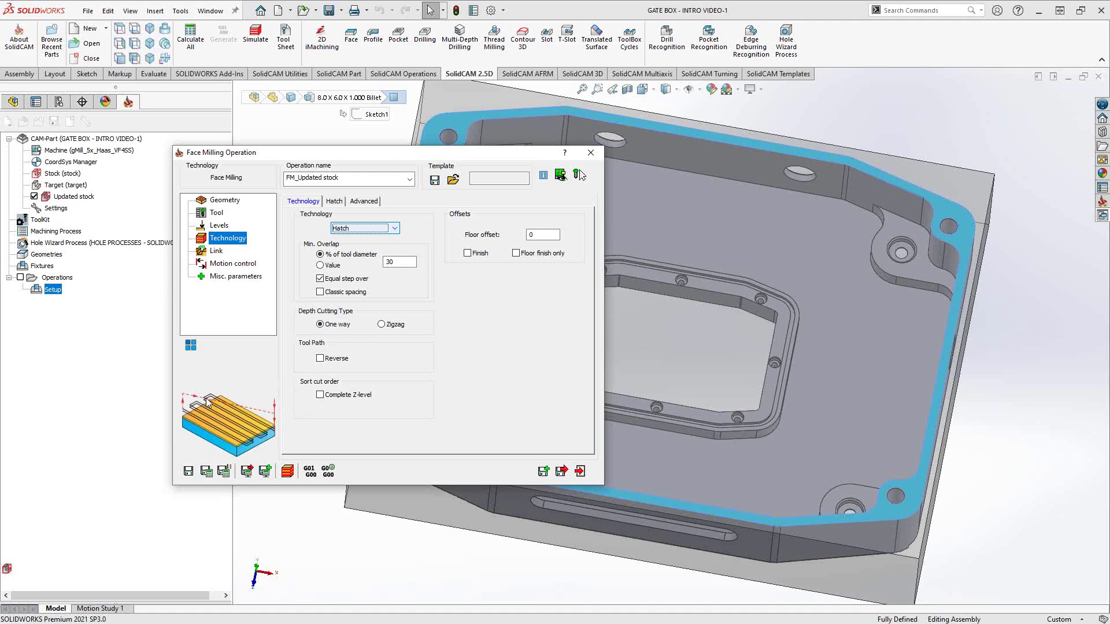
{"action": "left_click", "coordinate": [381, 324]}
{"action": "left_click", "coordinate": [320, 324]}
{"action": "left_click", "coordinate": [321, 359]}
{"action": "left_click", "coordinate": [322, 359]}
{"action": "left_click", "coordinate": [321, 358]}
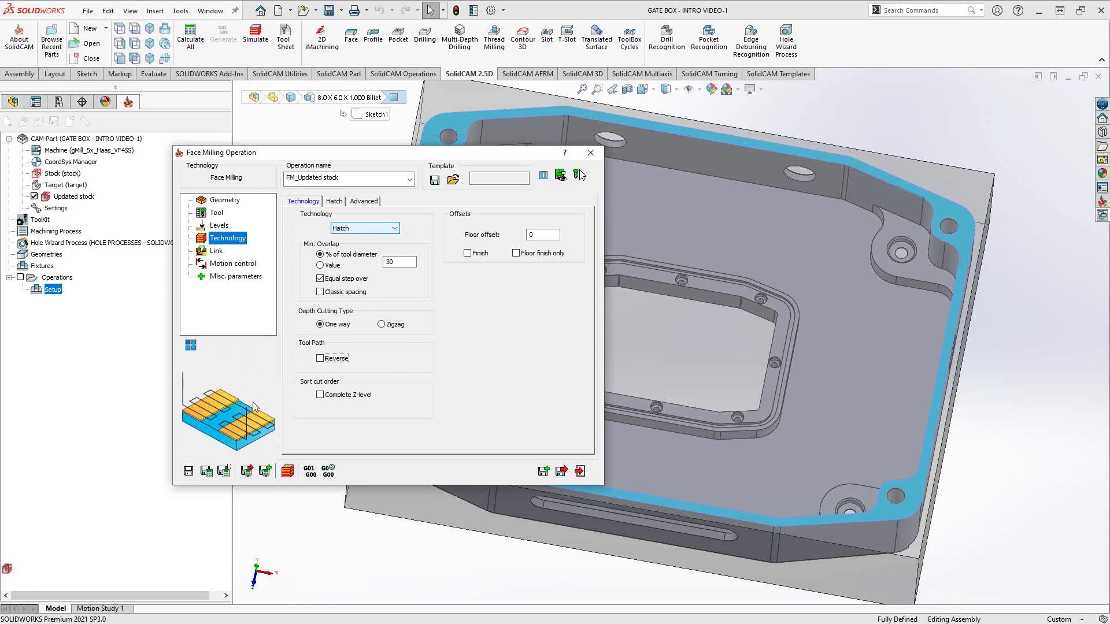
{"action": "left_click", "coordinate": [321, 395]}
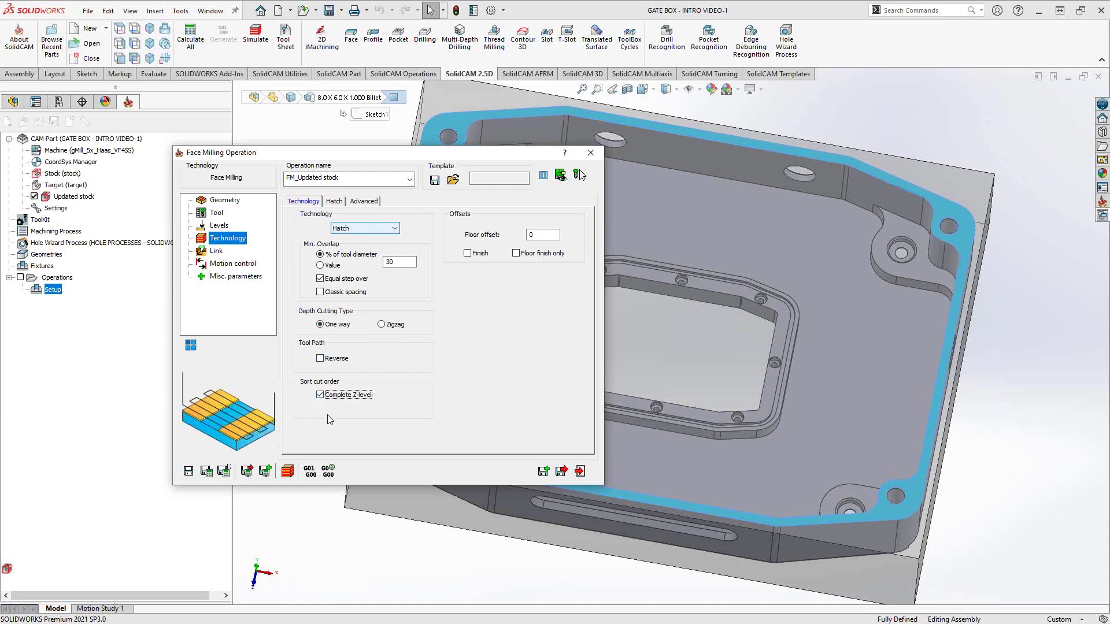
{"action": "left_click", "coordinate": [320, 397]}
Try a floor offset of 0.01 with a finish pass, and reset the offset to 0 without finishing
{"action": "left_click", "coordinate": [529, 235]}
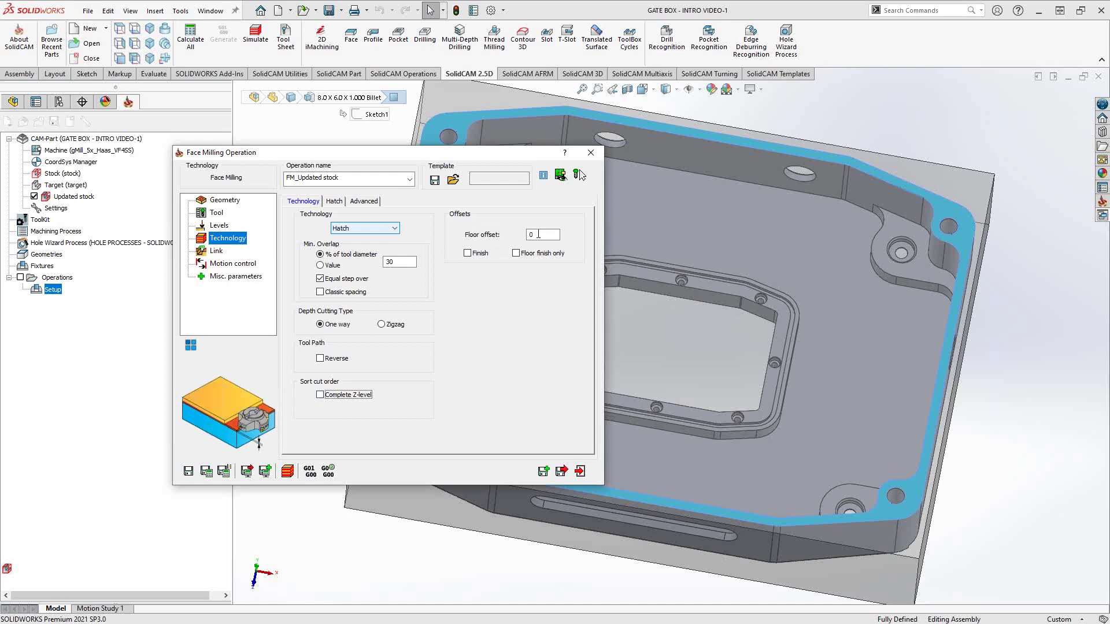
{"action": "type", "text": ".01"}
{"action": "left_click", "coordinate": [468, 254]}
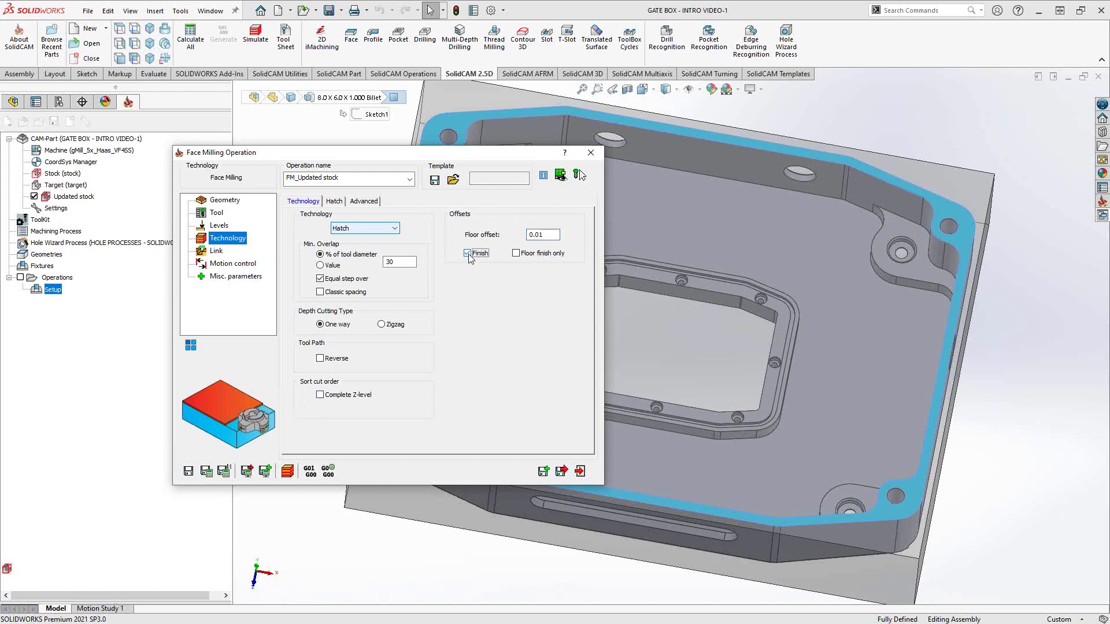
{"action": "left_click", "coordinate": [468, 253]}
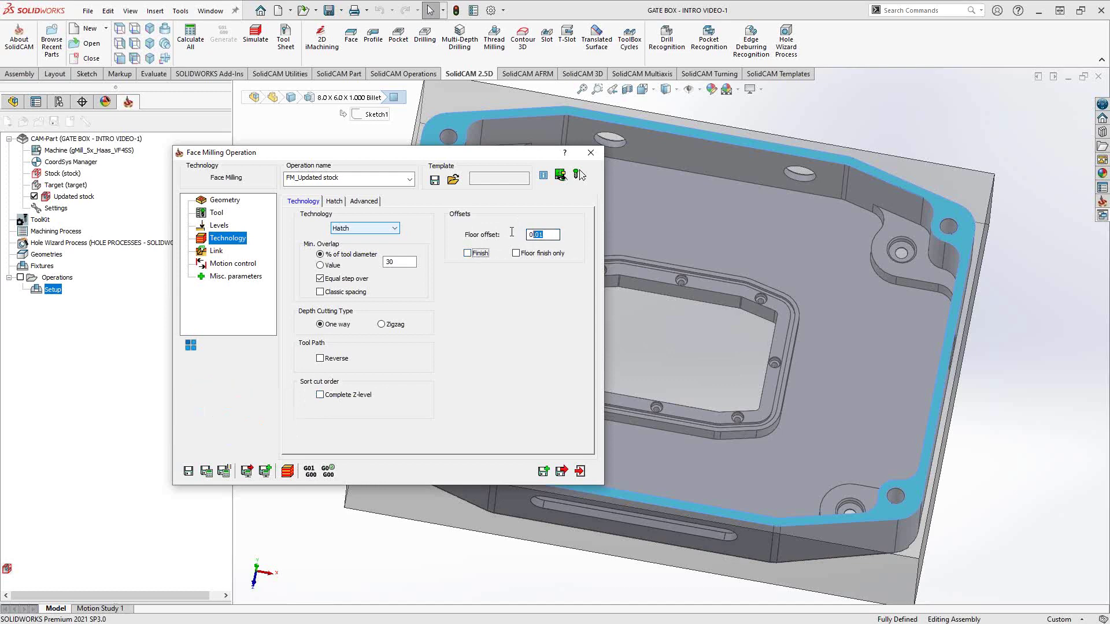
{"action": "type", "text": "0"}
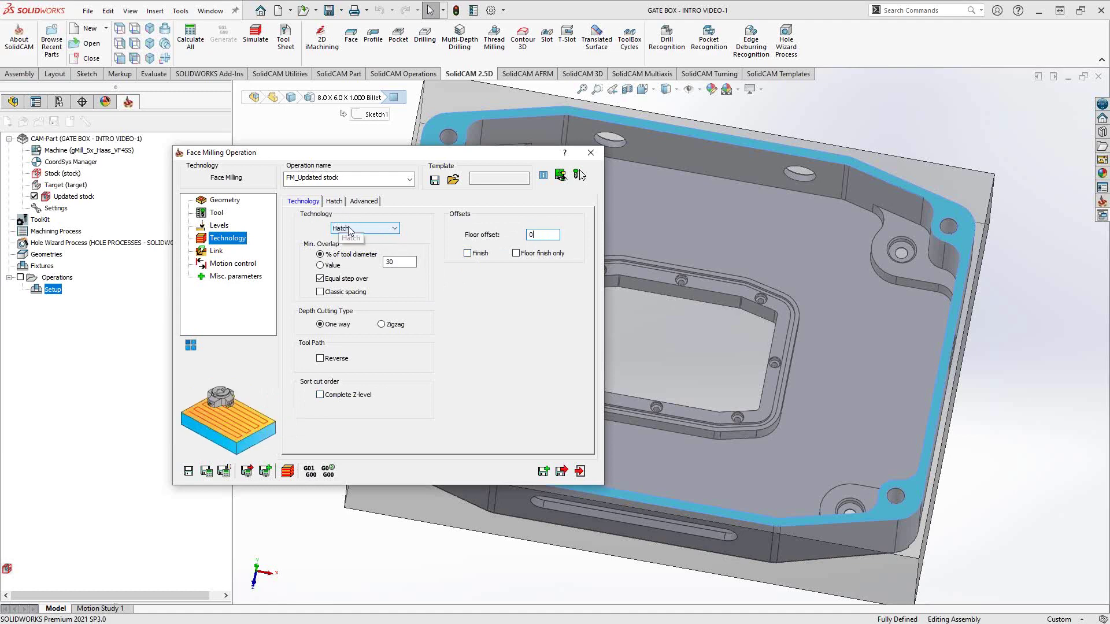
Keep the Hatch technology and set its hatch angle to Automatic optimal angle
{"action": "left_click", "coordinate": [376, 229]}
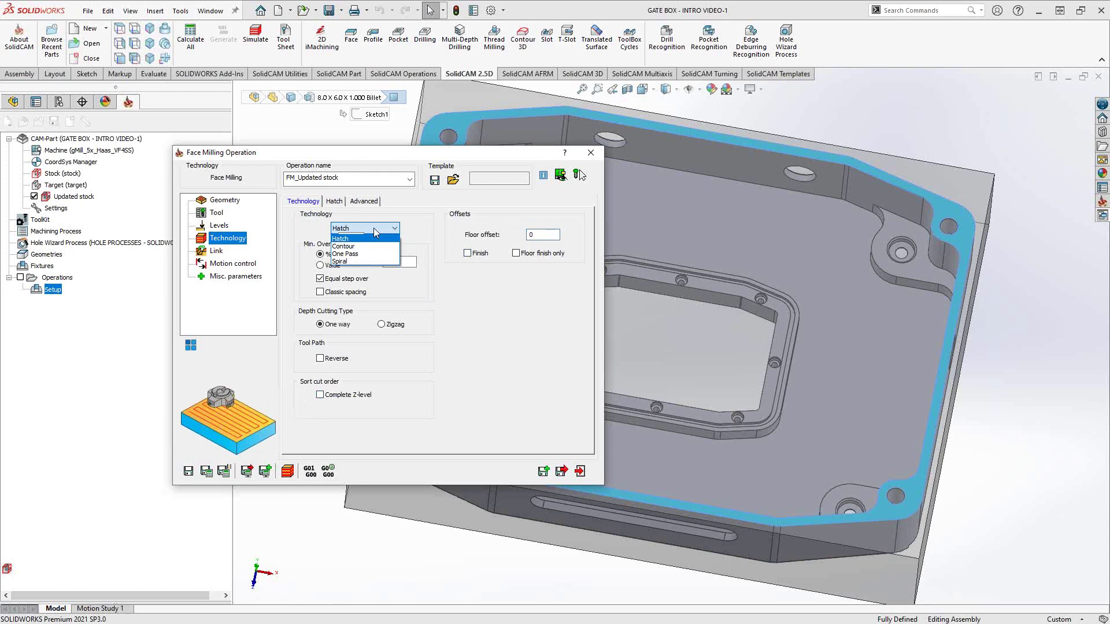
{"action": "left_click", "coordinate": [373, 227]}
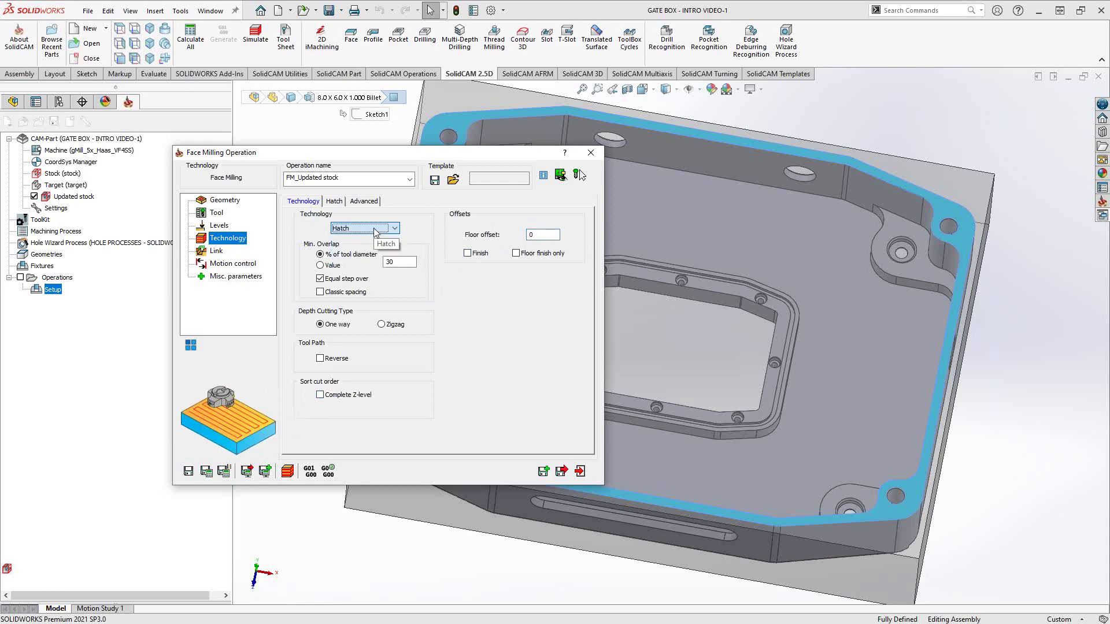
{"action": "left_click", "coordinate": [334, 201]}
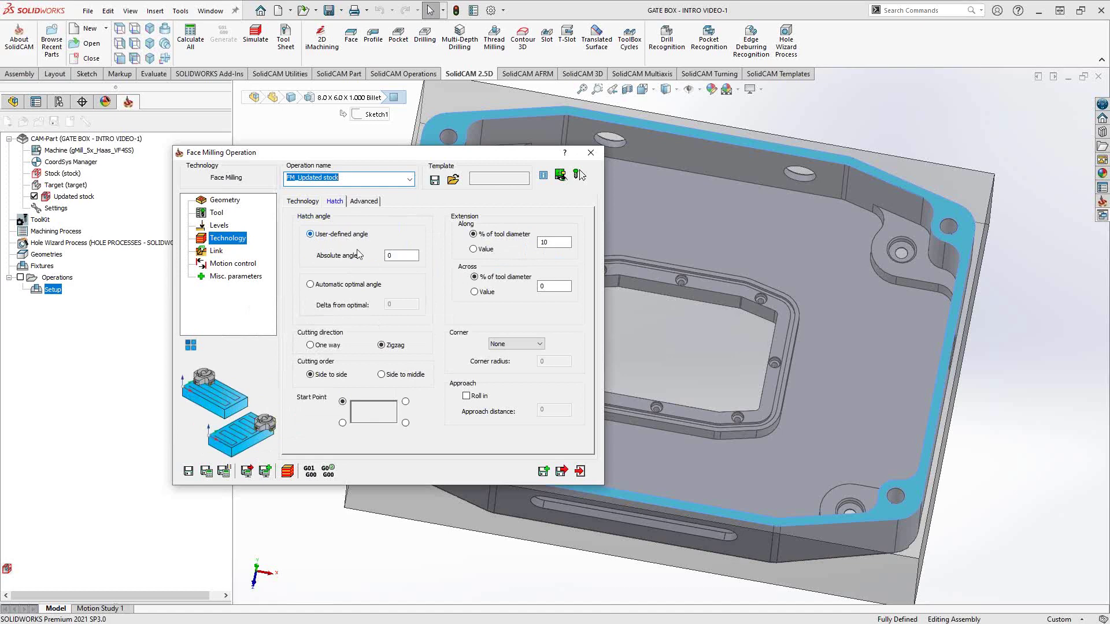
{"action": "double_click", "coordinate": [386, 258]}
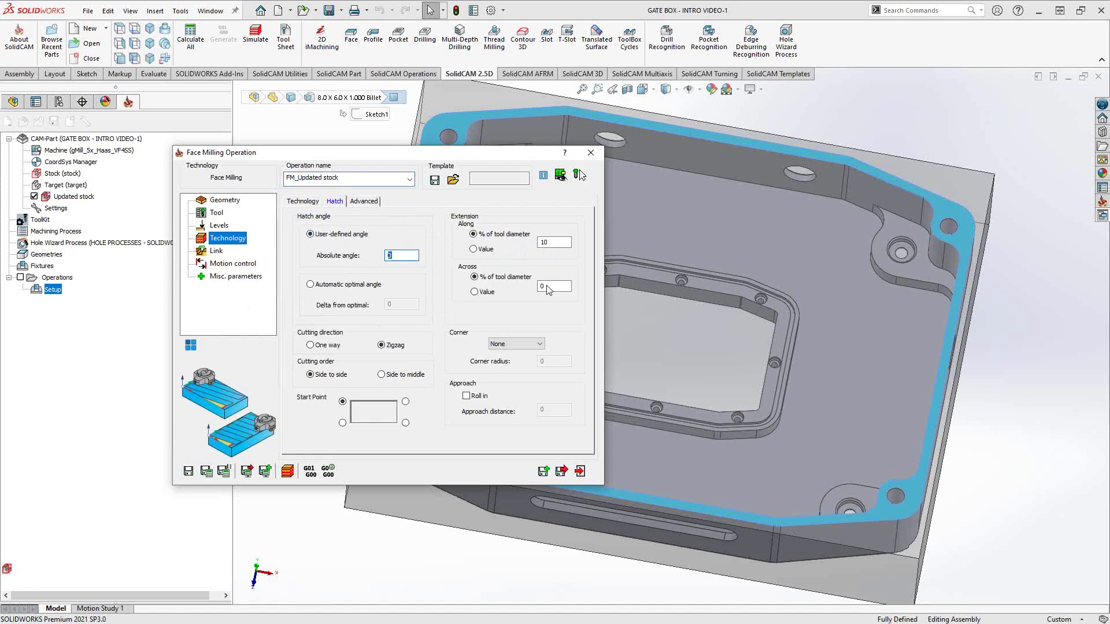
{"action": "scroll", "coordinate": [761, 319], "scroll_direction": "up", "scroll_amount": 3}
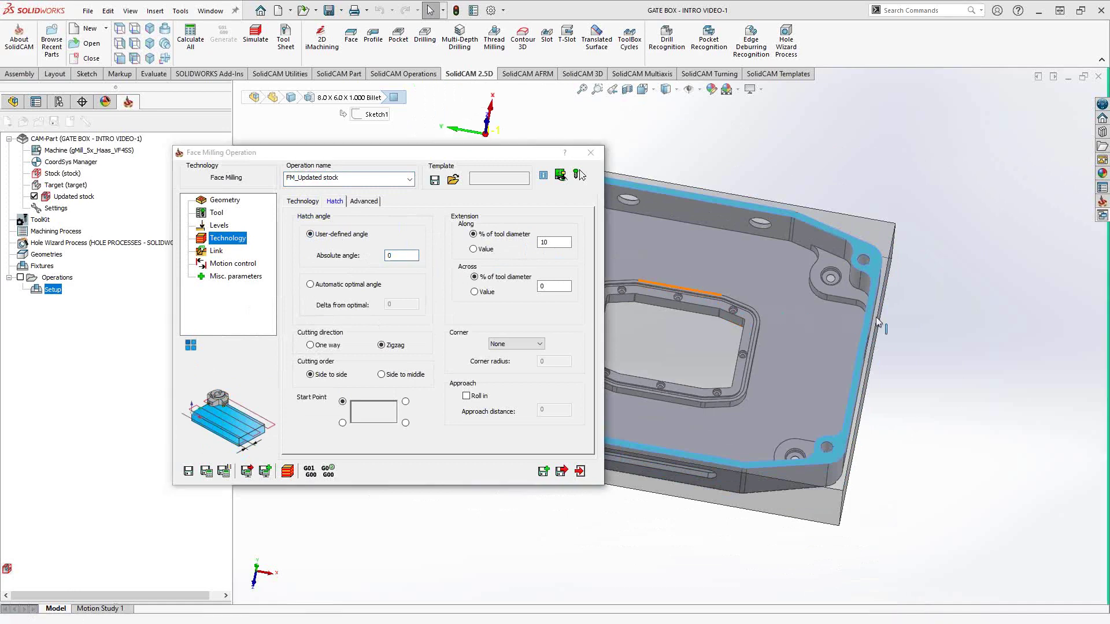
{"action": "key", "text": "f"}
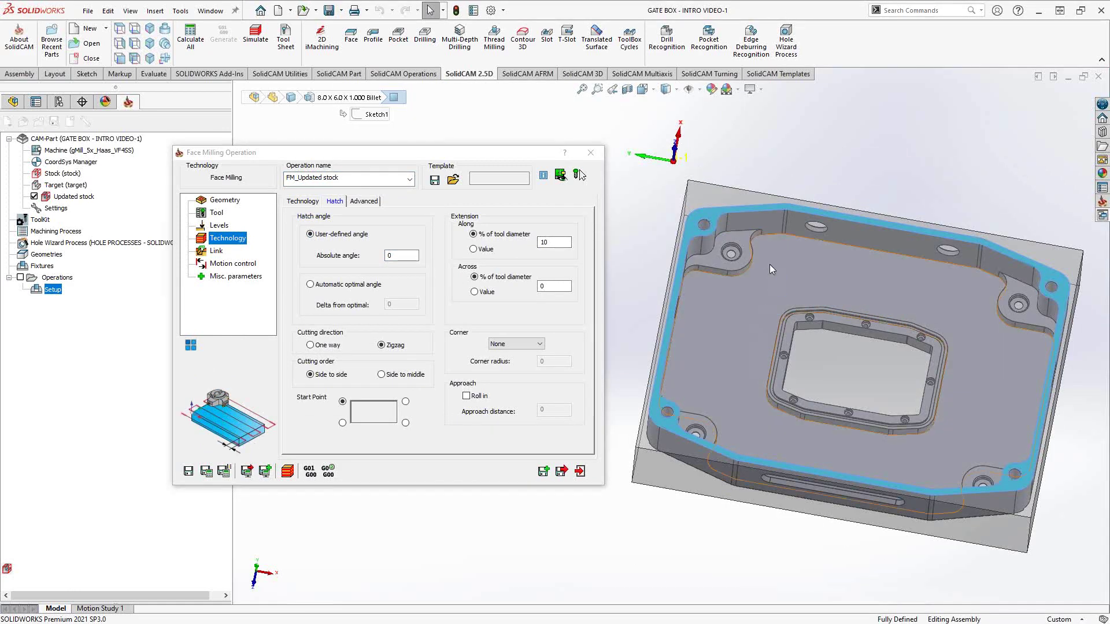
{"action": "left_click", "coordinate": [433, 263]}
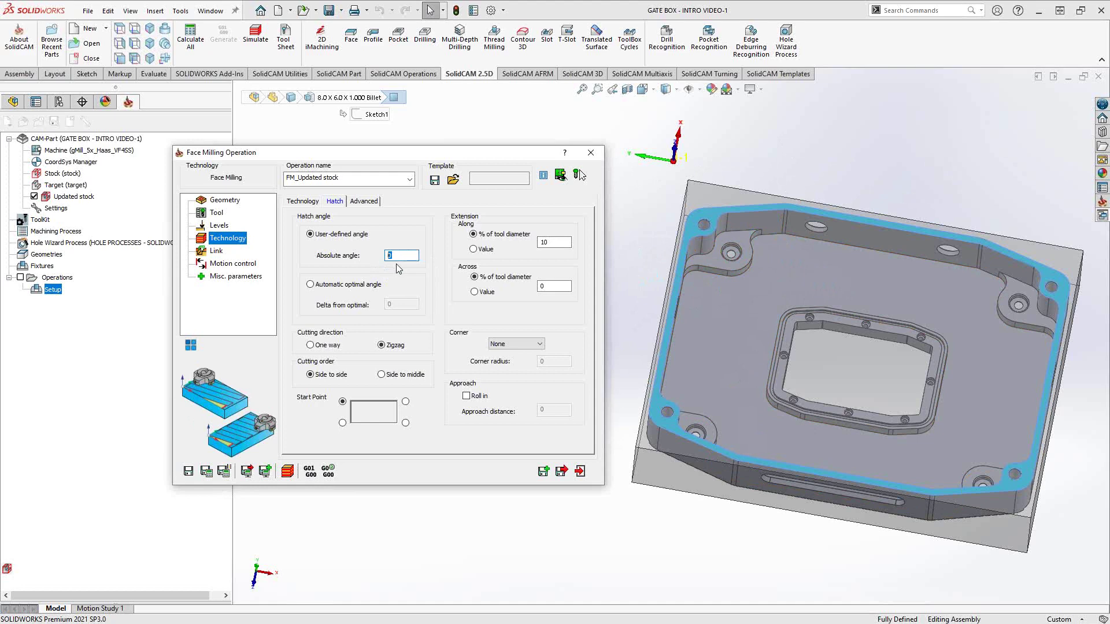
{"action": "left_click", "coordinate": [328, 290]}
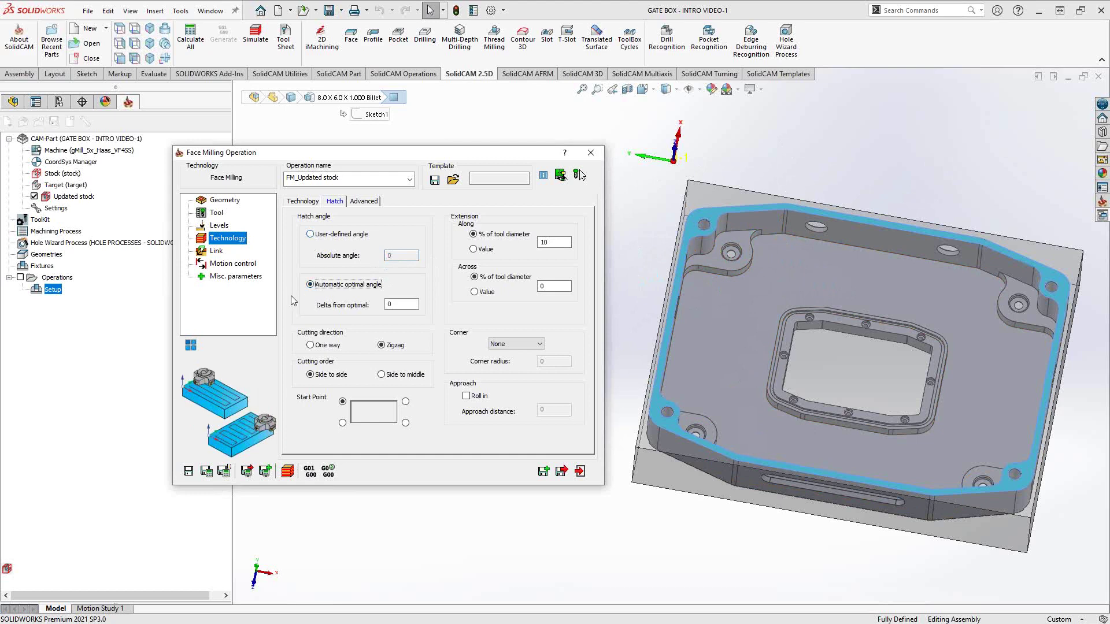
{"action": "mouse_move", "coordinate": [332, 347]}
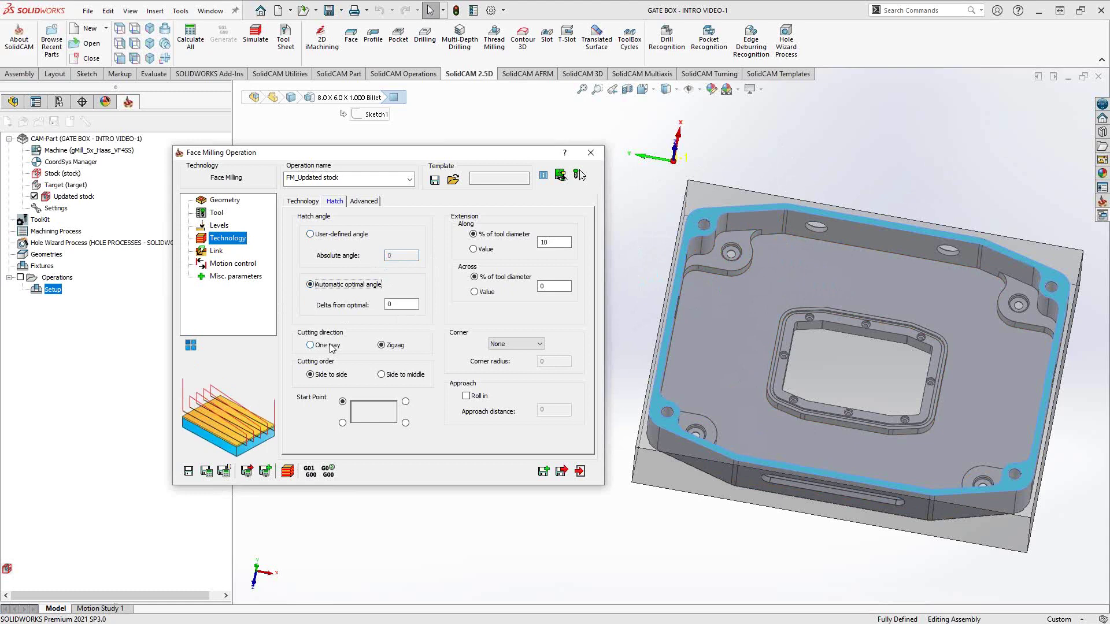
Keep the Zigzag cutting direction, then save and calculate the face milling operation, accepting the upper level above the CoordSys upper level
{"action": "mouse_move", "coordinate": [393, 350]}
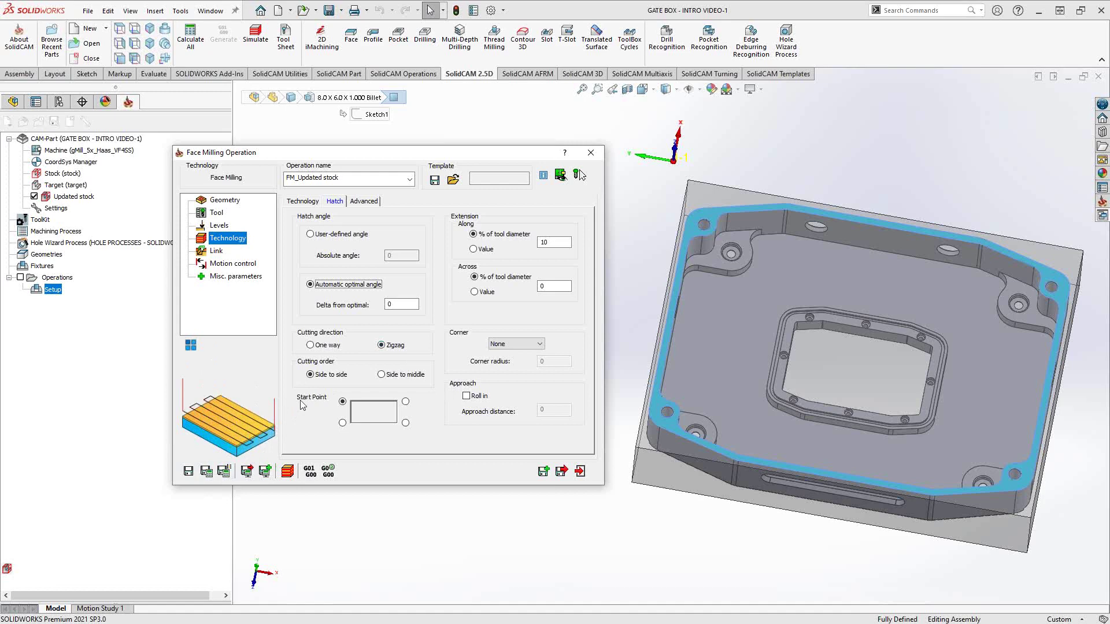
{"action": "left_click", "coordinate": [206, 472]}
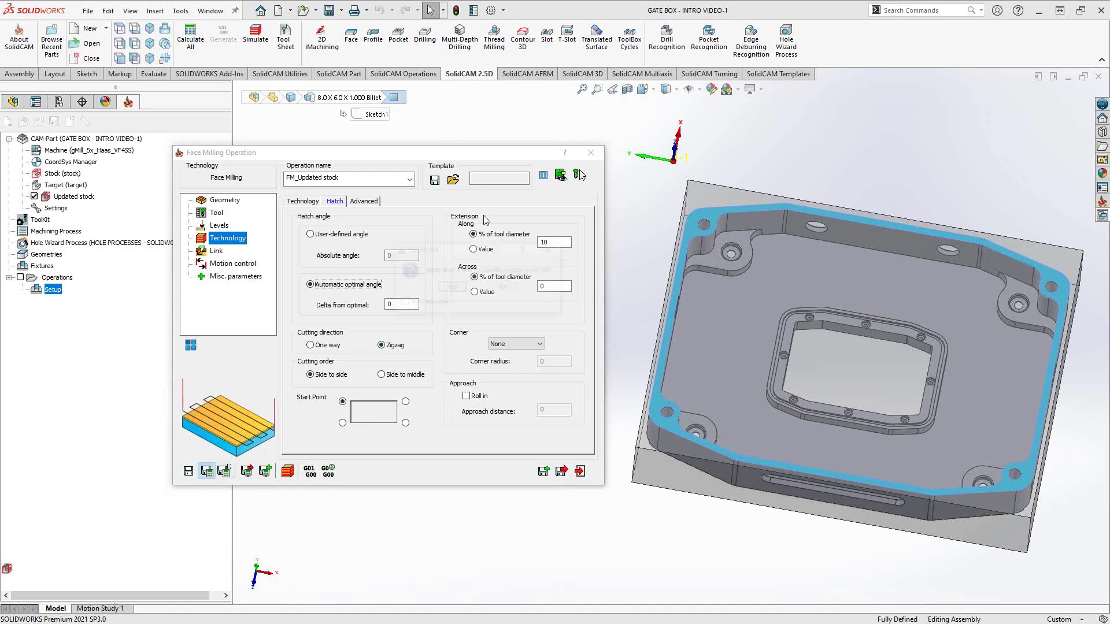
{"action": "left_click", "coordinate": [453, 287]}
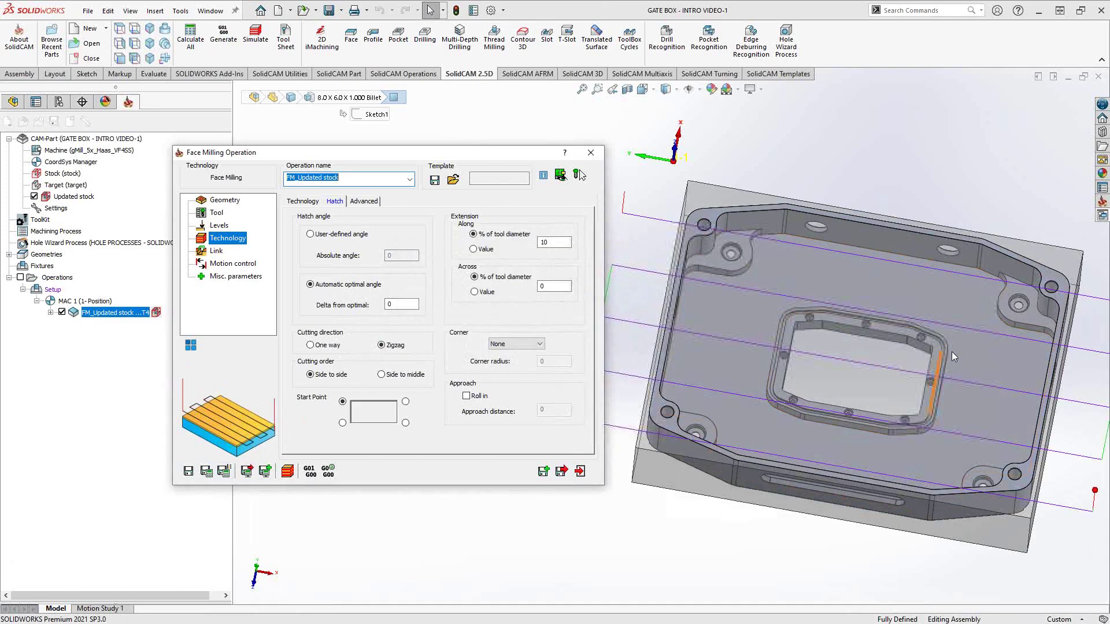
{"action": "scroll", "coordinate": [952, 357], "scroll_direction": "up", "scroll_amount": 2}
{"action": "scroll", "coordinate": [861, 356], "scroll_direction": "up", "scroll_amount": 2}
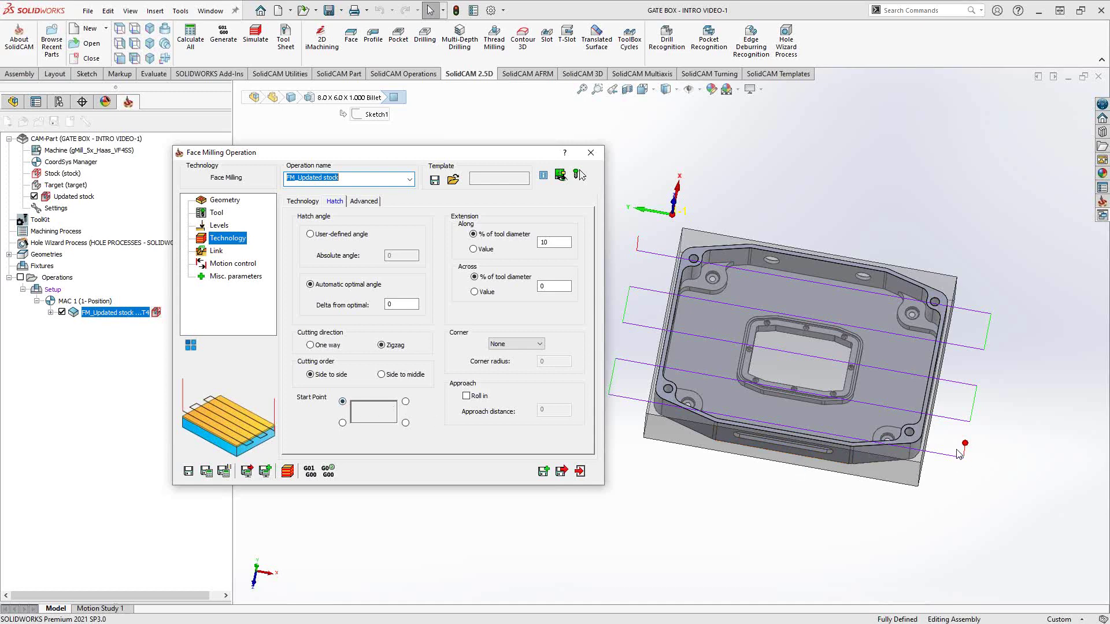
Try the lower-left corner as the hatch start point and recalculate the toolpath, accepting the upper level
{"action": "left_click", "coordinate": [343, 423]}
{"action": "left_click", "coordinate": [207, 471]}
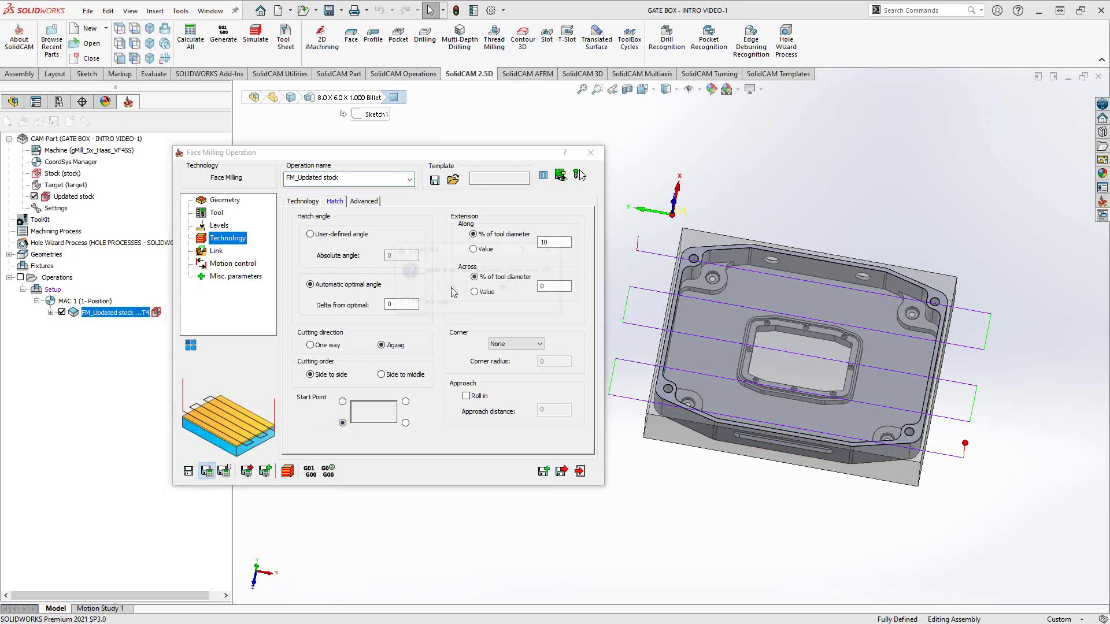
{"action": "left_click", "coordinate": [451, 288]}
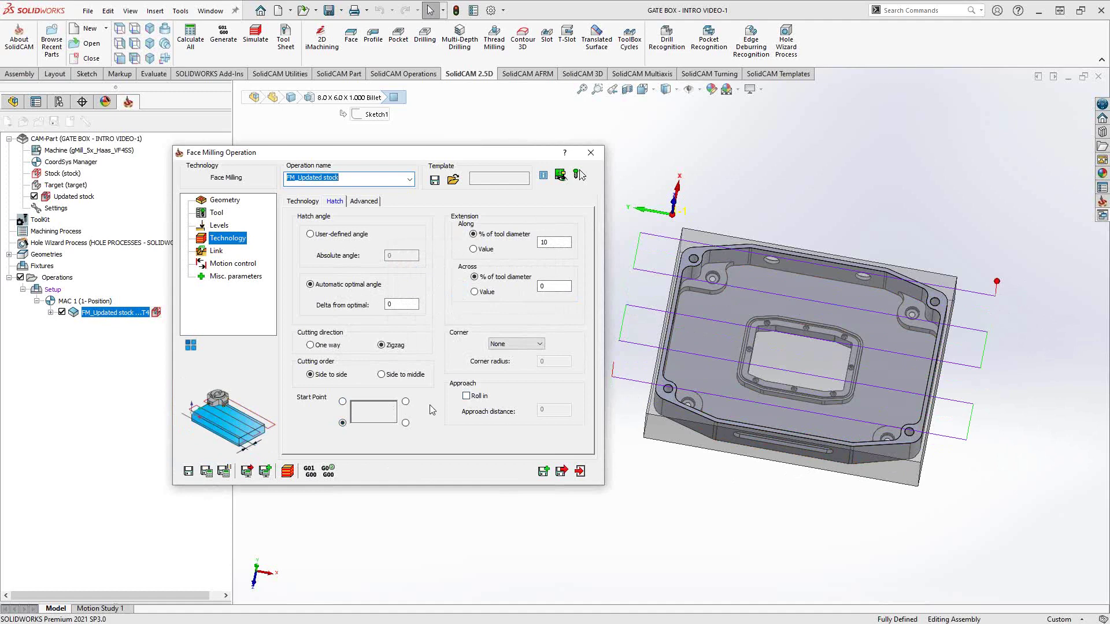
Set the hatch start point to the upper-right corner and recalculate the toolpath, accepting the upper level
{"action": "left_click", "coordinate": [405, 402]}
{"action": "left_click", "coordinate": [222, 471]}
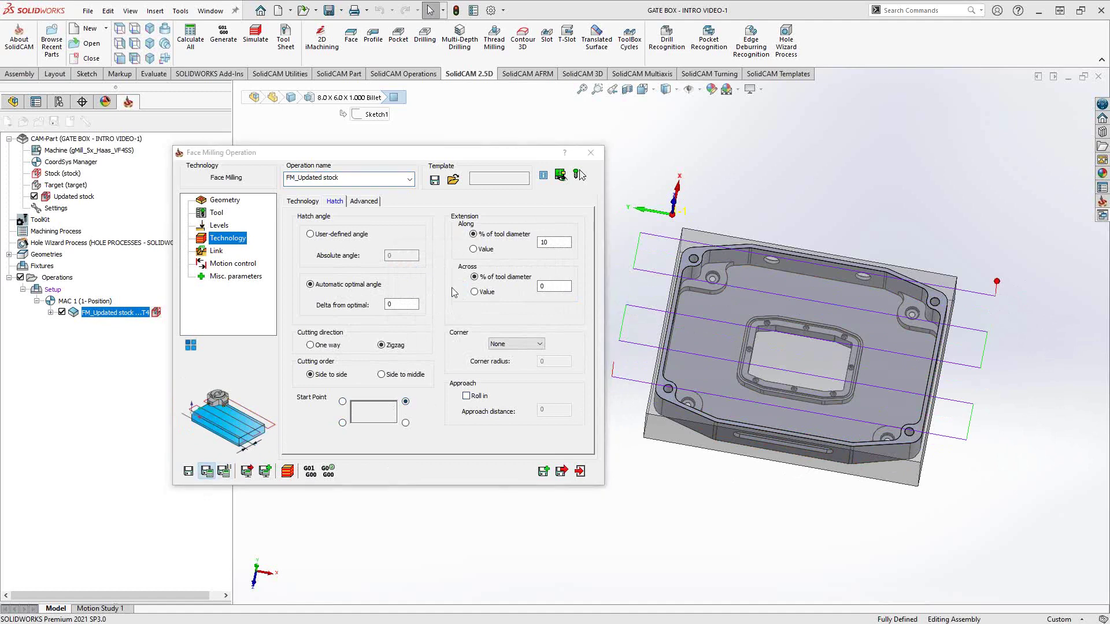
{"action": "left_click", "coordinate": [451, 288]}
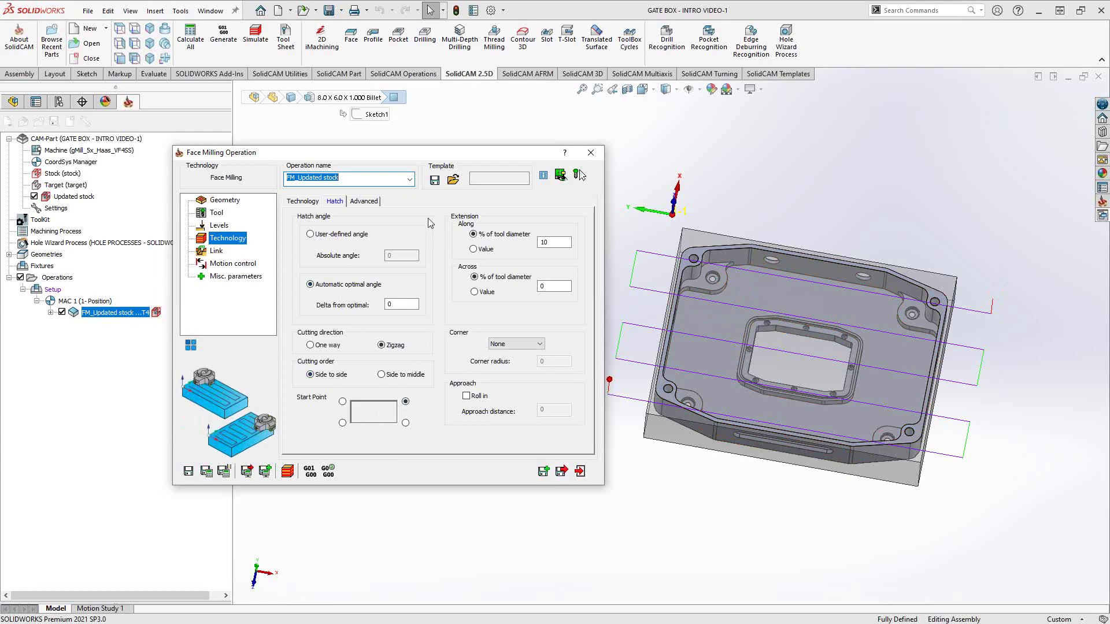
Keep the along extension at 10% of tool diameter and examine how far the toolpath passes overhang the stock
{"action": "middle_click_drag", "start_coordinate": [813, 307], "coordinate": [835, 316]}
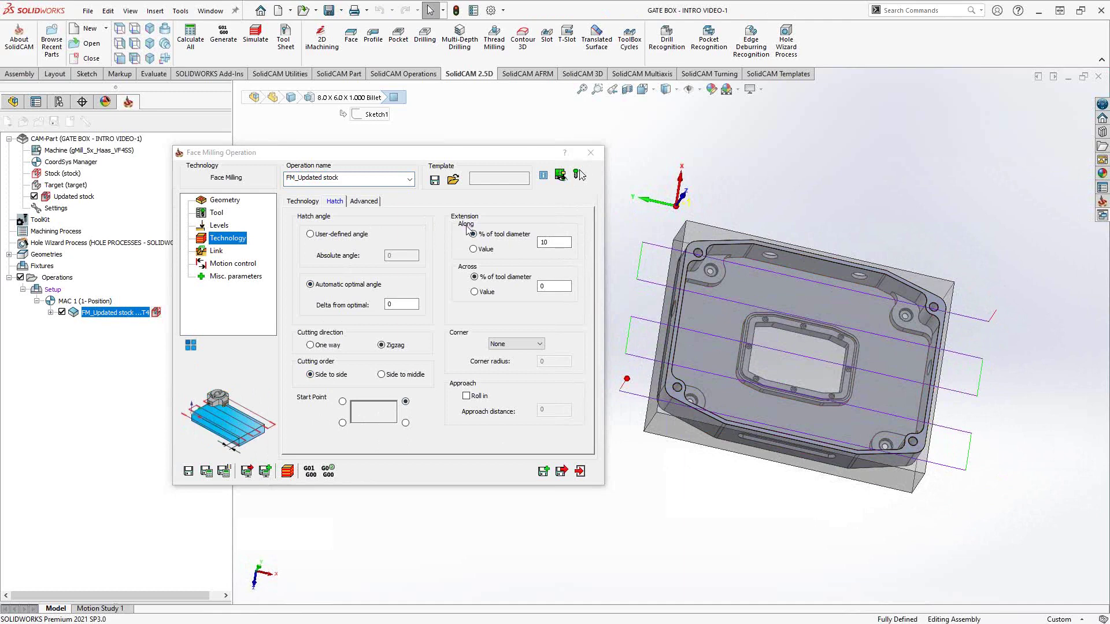
{"action": "double_click", "coordinate": [552, 242]}
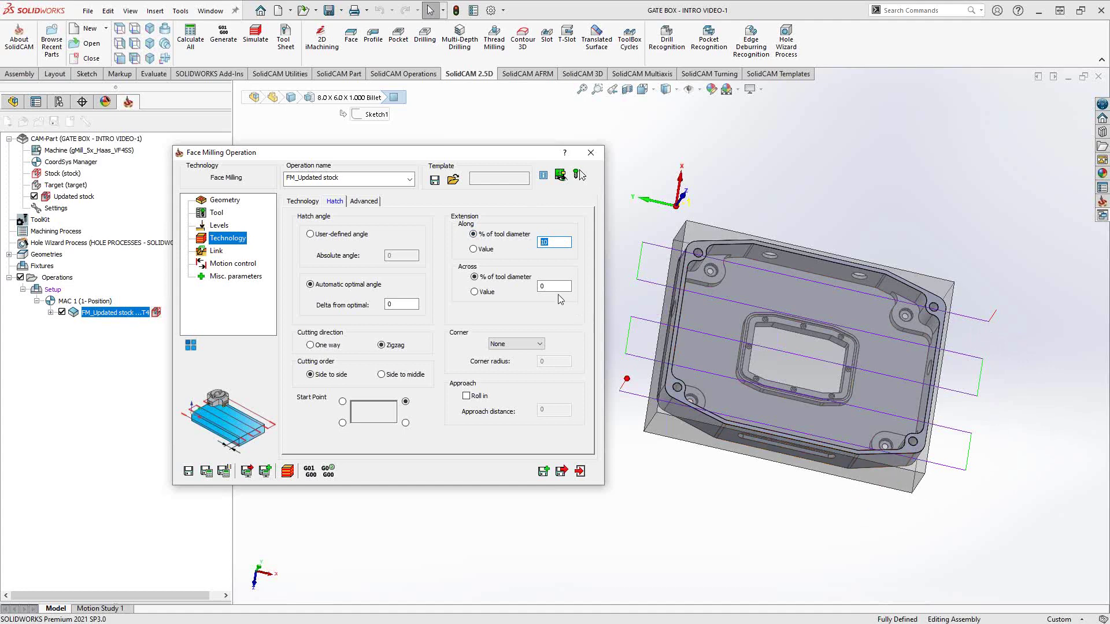
{"action": "middle_click_drag", "start_coordinate": [856, 475], "coordinate": [819, 482]}
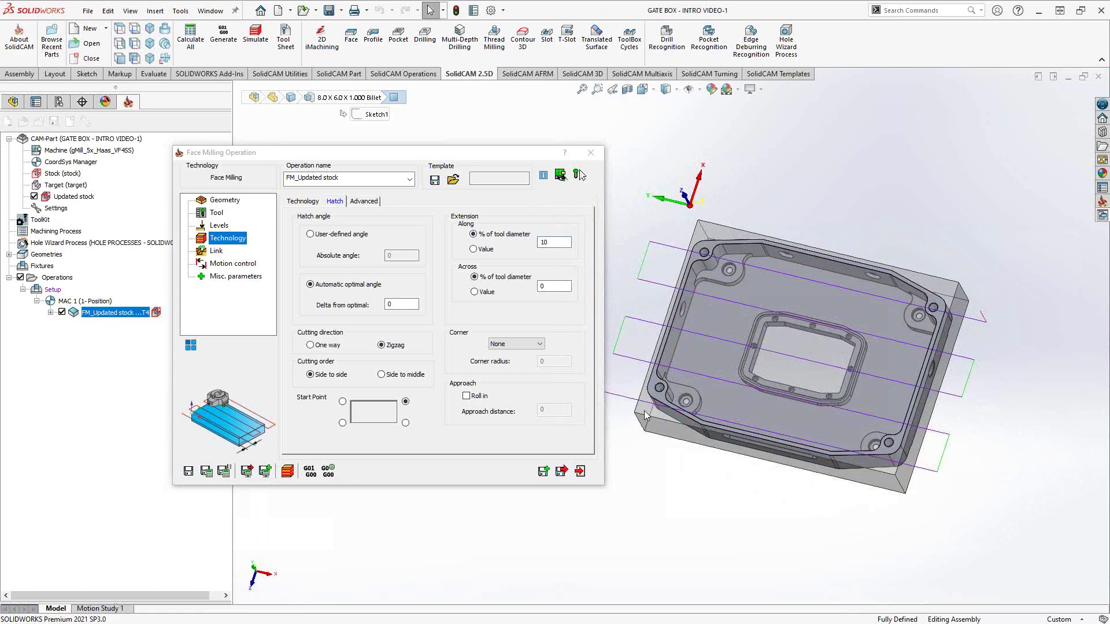
{"action": "scroll", "coordinate": [688, 425], "scroll_direction": "up", "scroll_amount": 4}
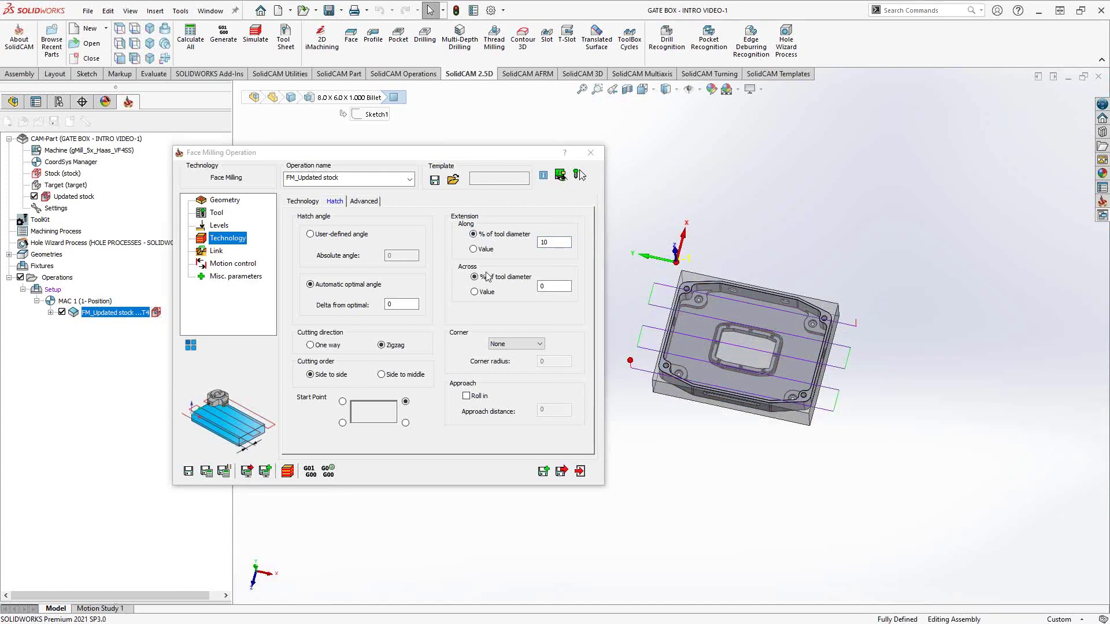
{"action": "scroll", "coordinate": [815, 366], "scroll_direction": "down", "scroll_amount": 3}
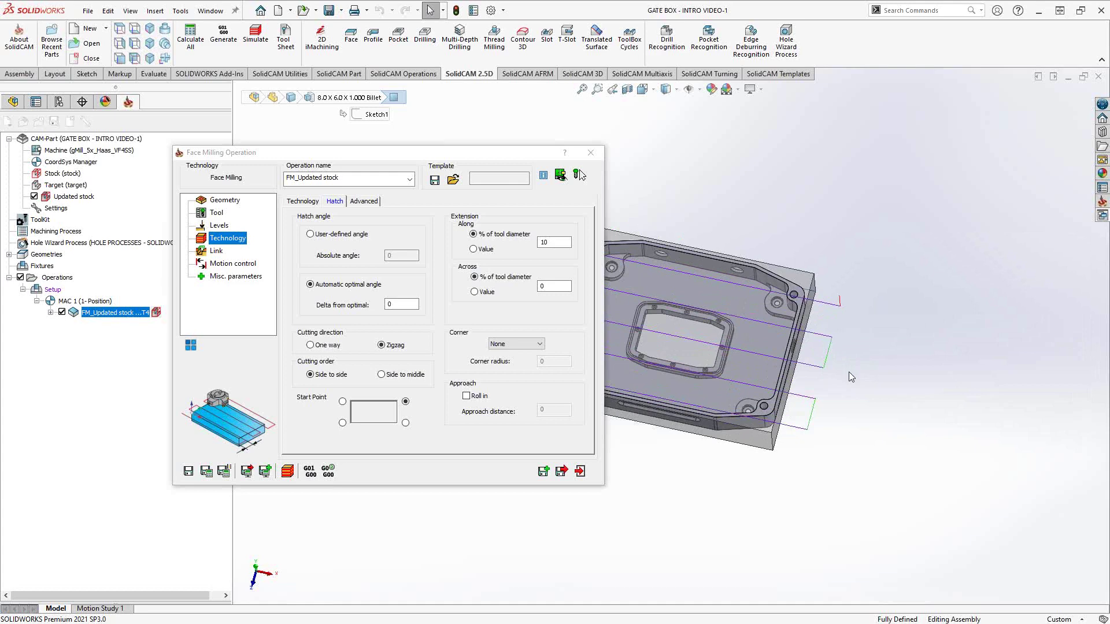
Set the hatch corner type to Fillet and recalculate the toolpath, accepting the upper level
{"action": "left_click", "coordinate": [538, 346]}
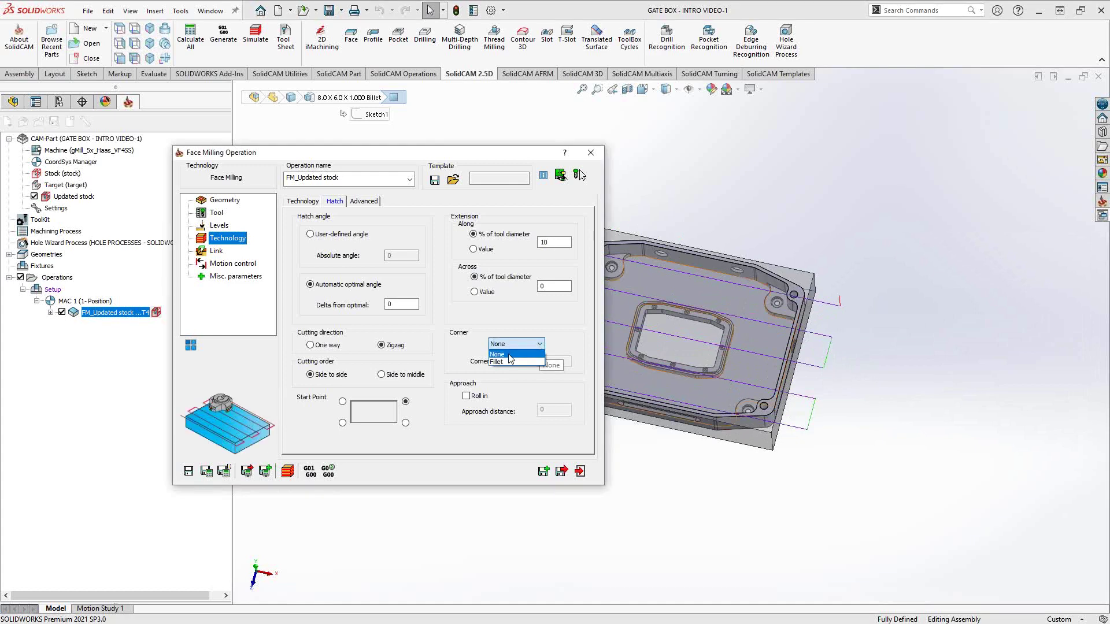
{"action": "left_click", "coordinate": [502, 360]}
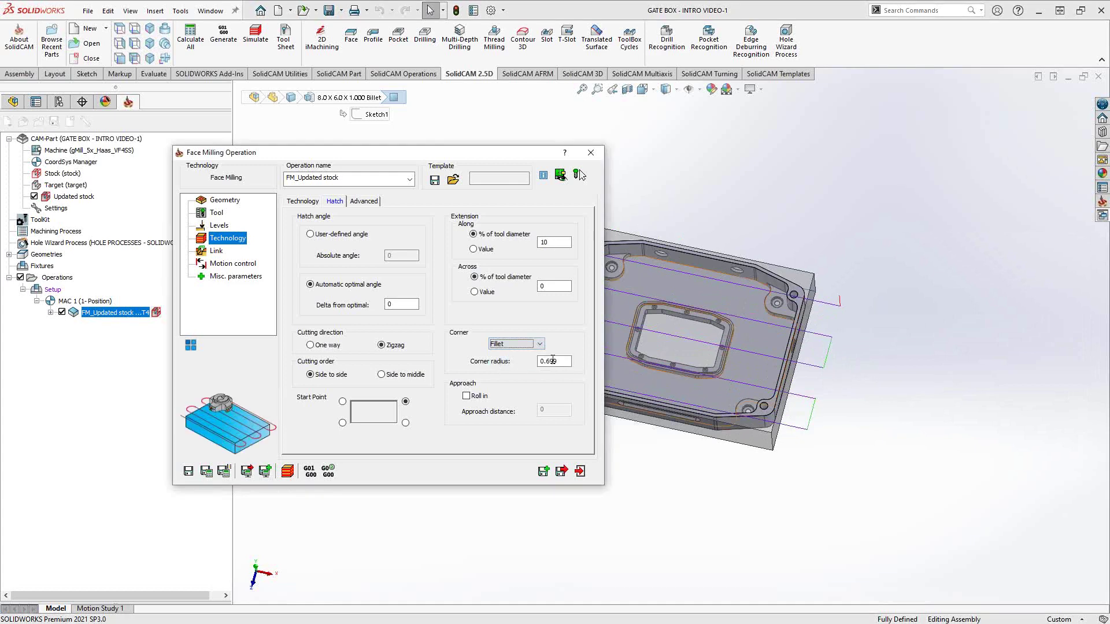
{"action": "left_click", "coordinate": [206, 471]}
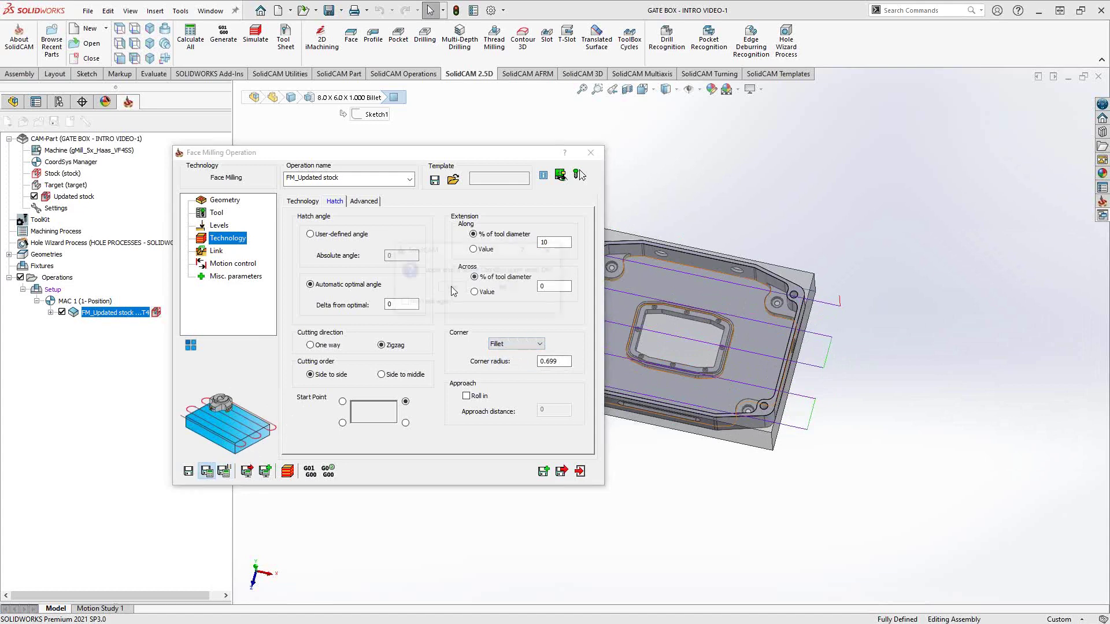
{"action": "left_click", "coordinate": [455, 289]}
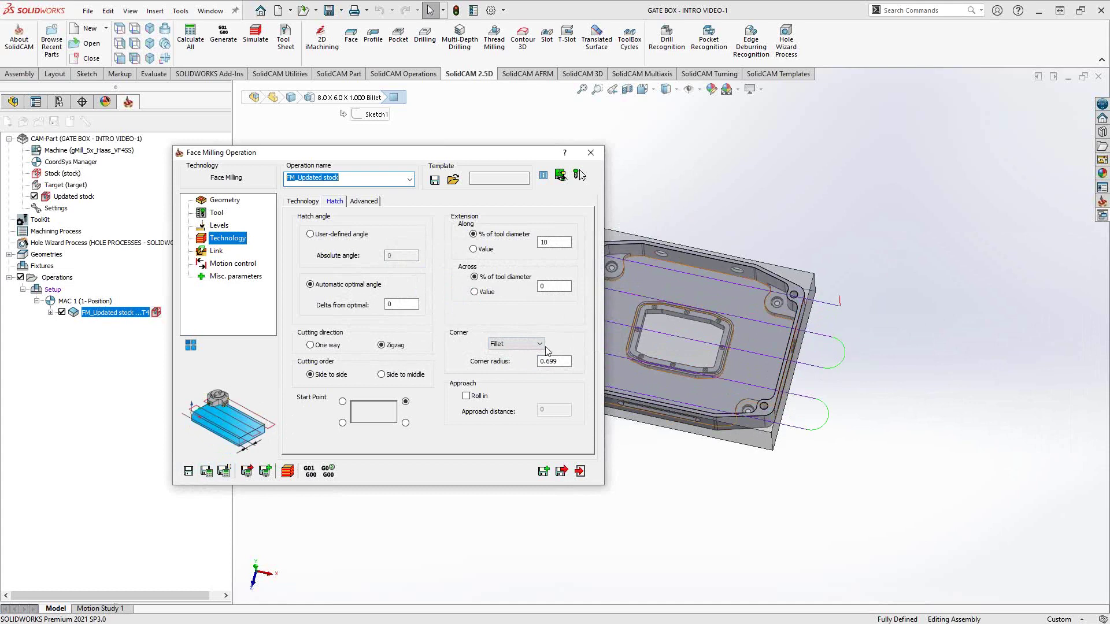
Enable the Roll in approach for the hatch and recalculate the toolpath, accepting the upper level
{"action": "left_click", "coordinate": [477, 399]}
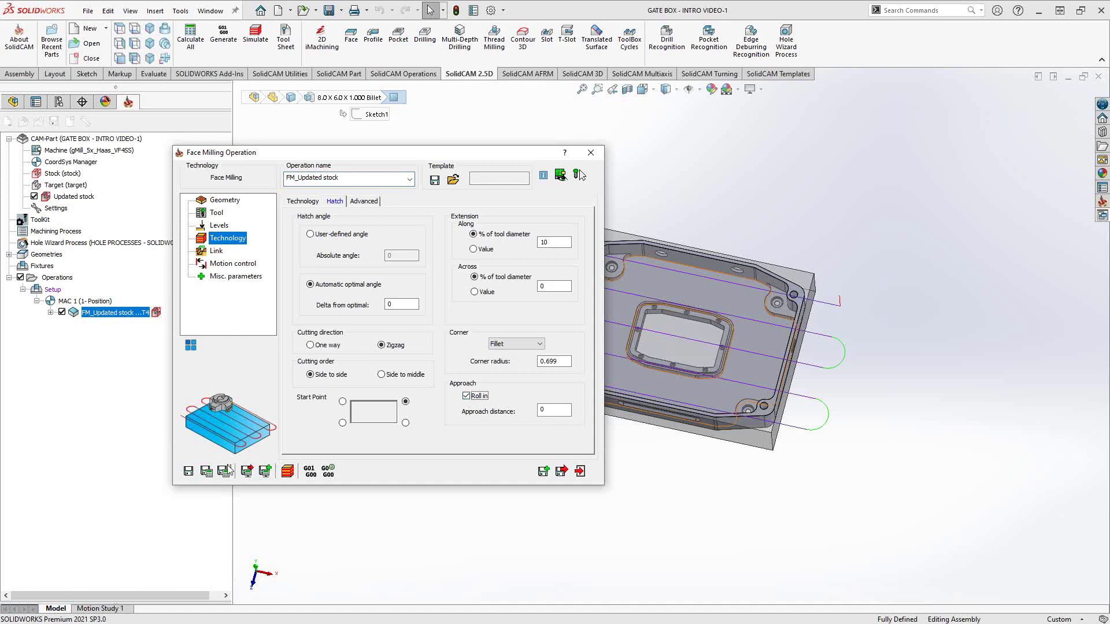
{"action": "left_click", "coordinate": [207, 471]}
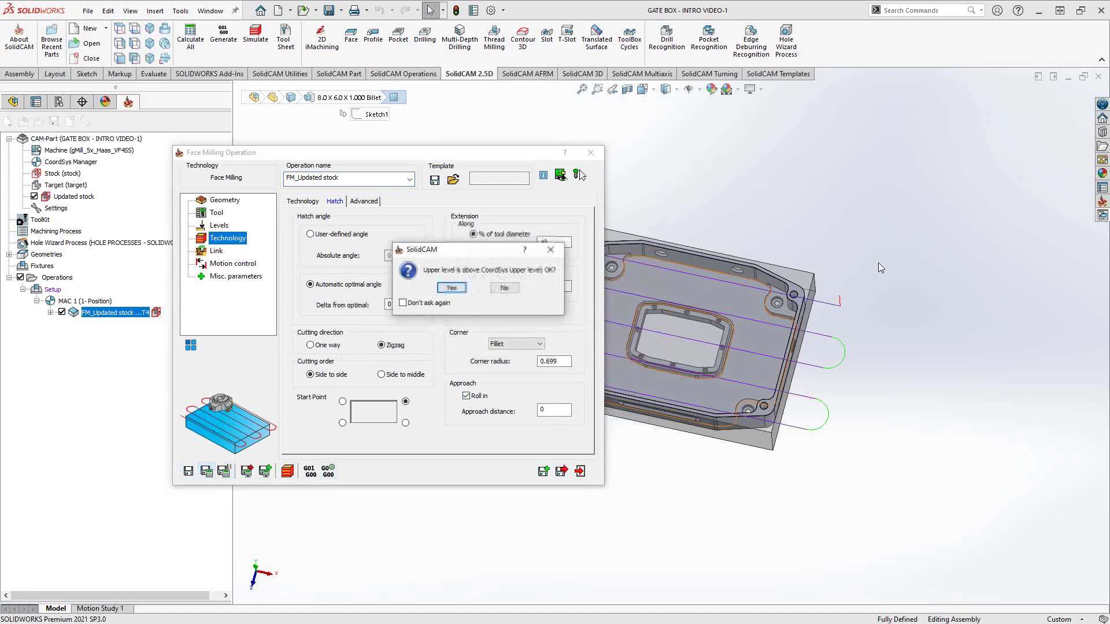
{"action": "key", "text": "Return"}
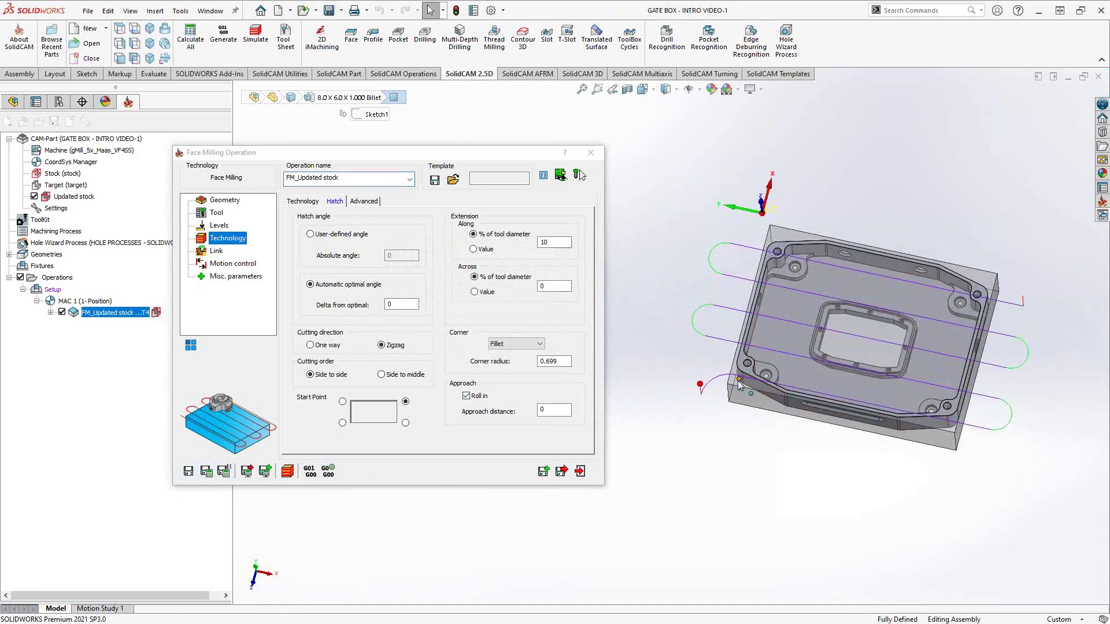
Switch the face milling technology from Hatch to Contour and open the contour settings
{"action": "left_click", "coordinate": [304, 201]}
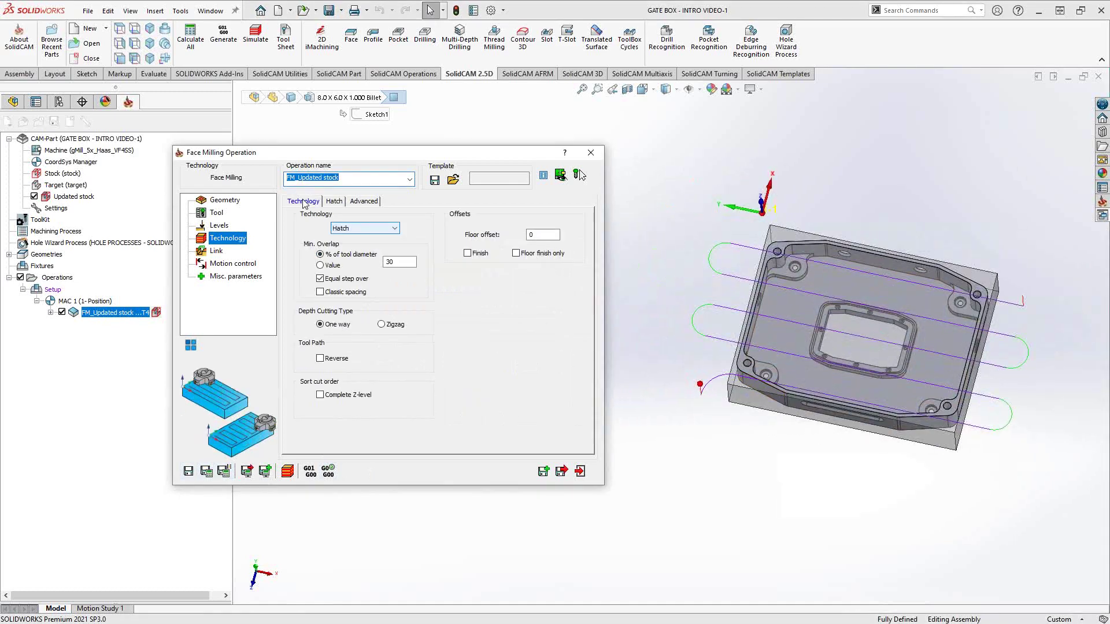
{"action": "left_click", "coordinate": [387, 229]}
{"action": "left_click", "coordinate": [355, 247]}
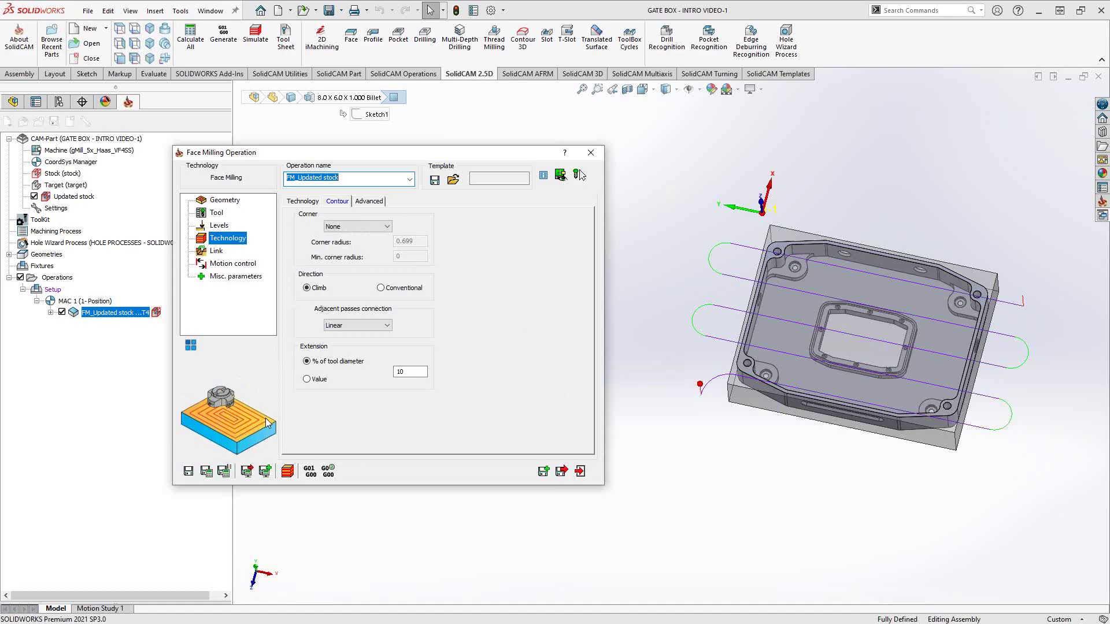
Try the Fillet, Loop and Sharp corner types for the contour technology, restoring None
{"action": "left_click", "coordinate": [353, 227]}
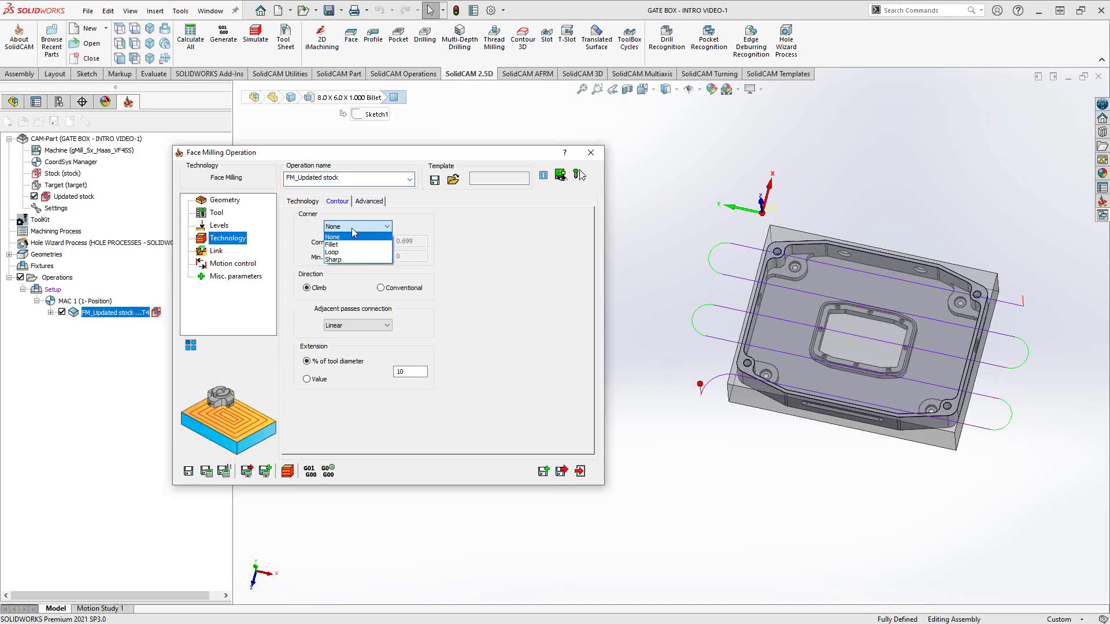
{"action": "left_click", "coordinate": [334, 244]}
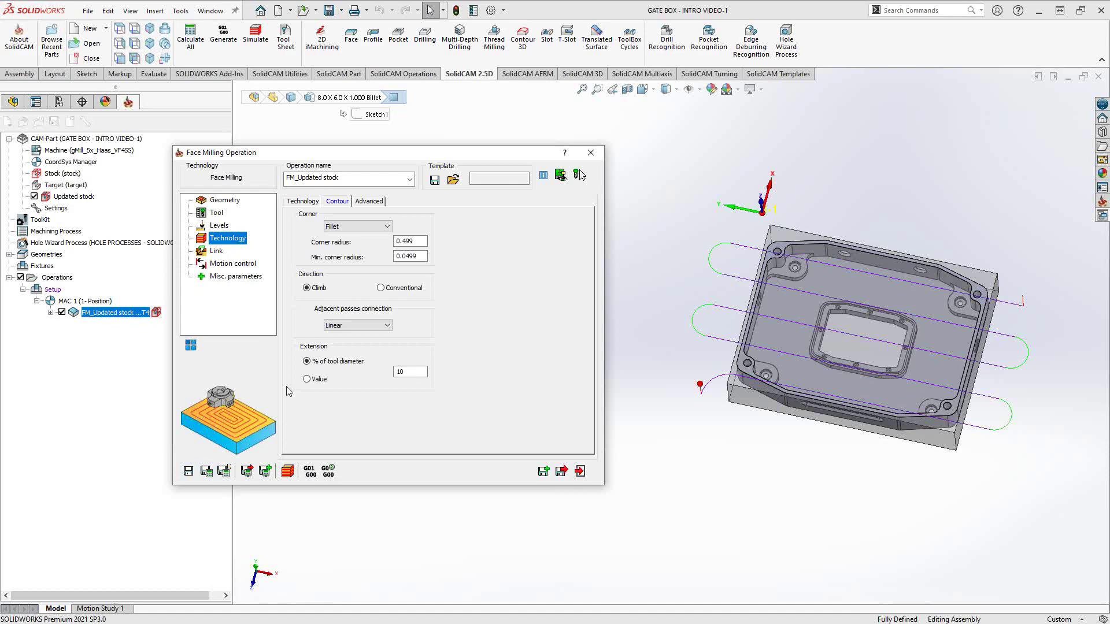
{"action": "left_click", "coordinate": [361, 227]}
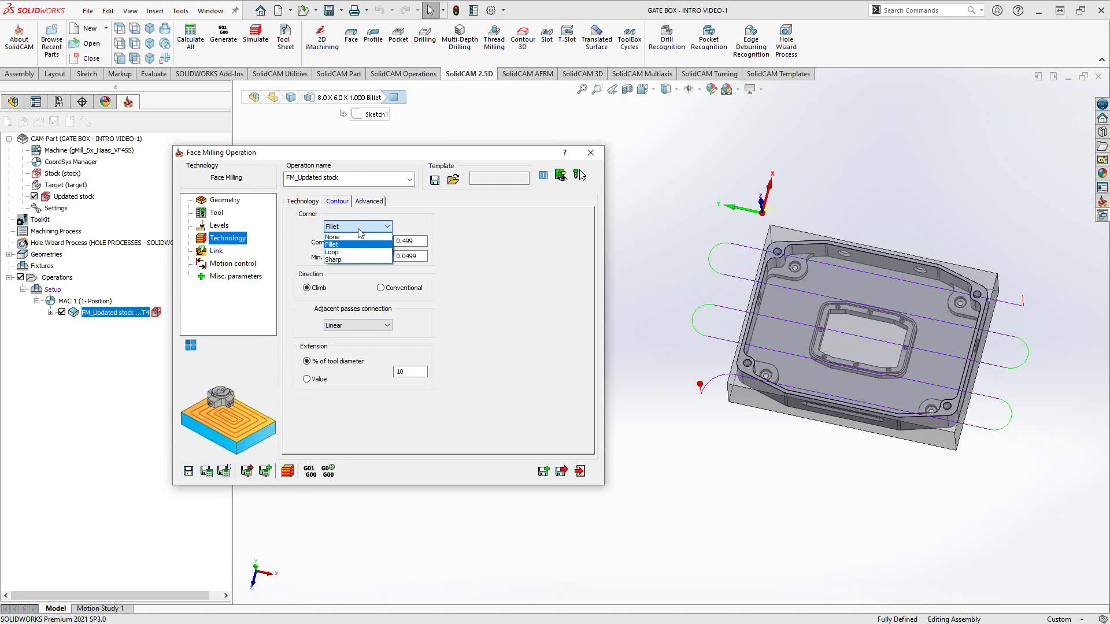
{"action": "left_click", "coordinate": [333, 252]}
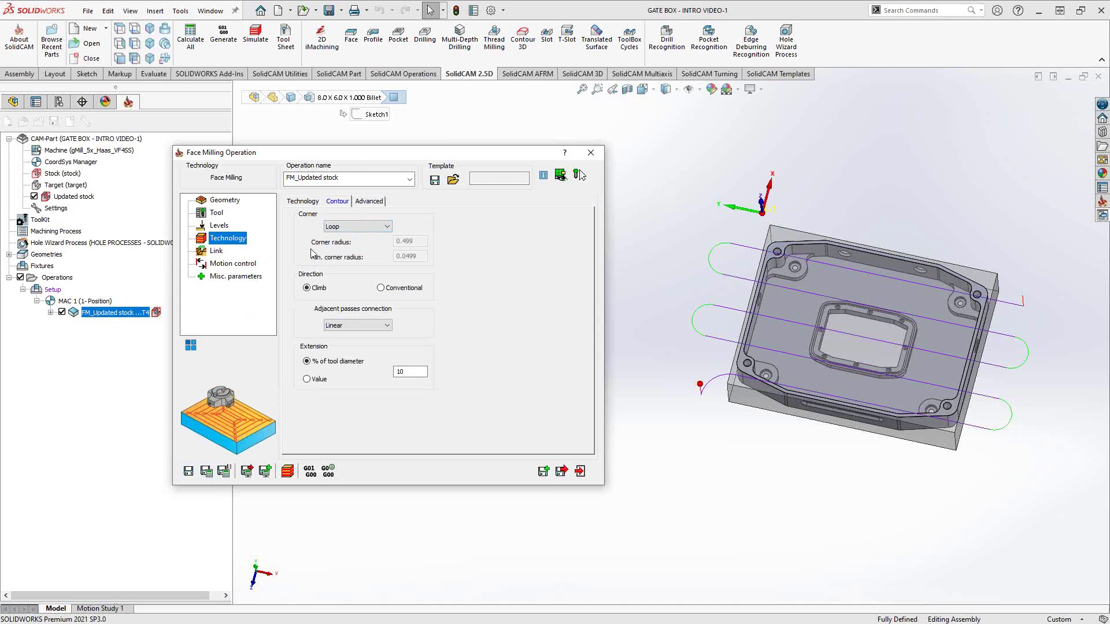
{"action": "left_click", "coordinate": [346, 226]}
{"action": "left_click", "coordinate": [333, 260]}
{"action": "left_click", "coordinate": [354, 227]}
{"action": "left_click", "coordinate": [345, 237]}
Try the Smooth adjacent passes connection and restore Linear, keeping the contour extension at 10% of tool diameter
{"action": "mouse_move", "coordinate": [317, 295]}
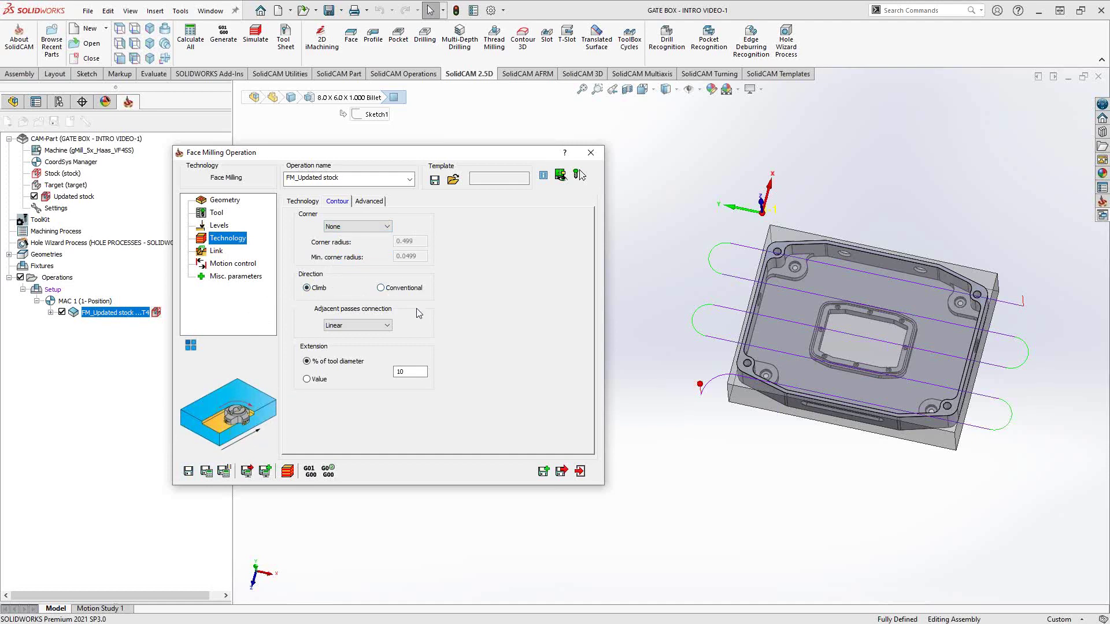
{"action": "left_click", "coordinate": [383, 328]}
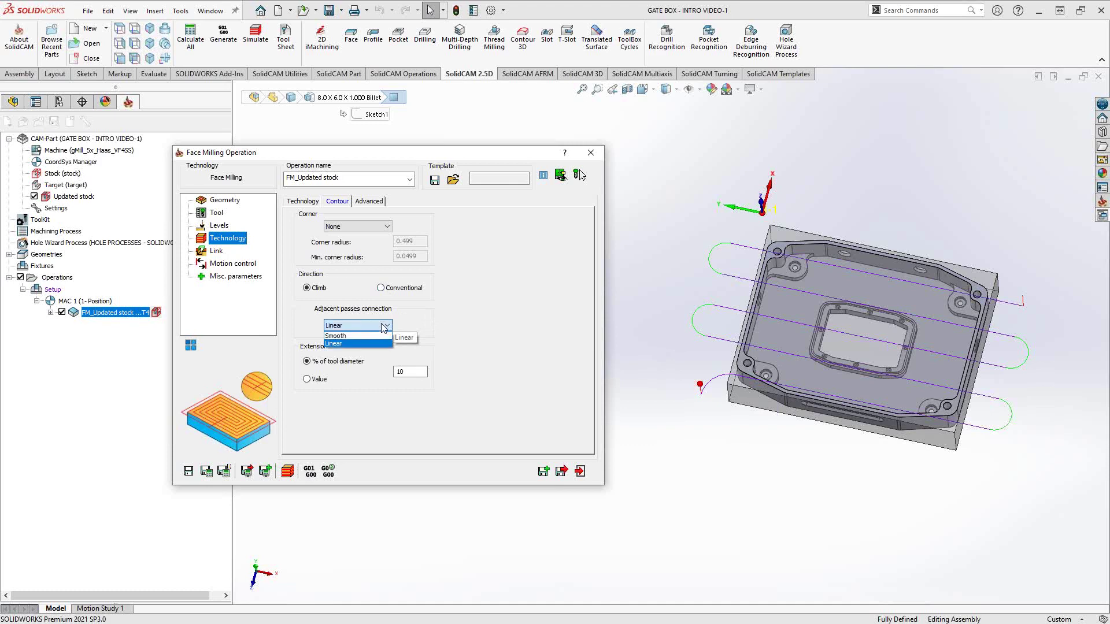
{"action": "left_click", "coordinate": [345, 336]}
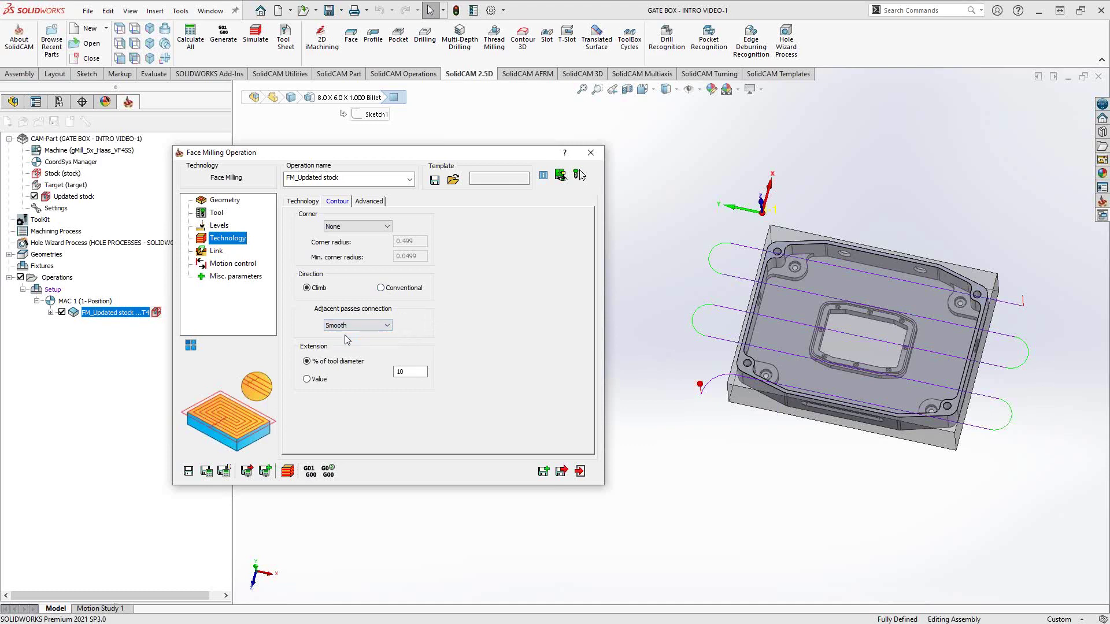
{"action": "left_click", "coordinate": [378, 327]}
{"action": "left_click", "coordinate": [346, 344]}
{"action": "left_click", "coordinate": [415, 373]}
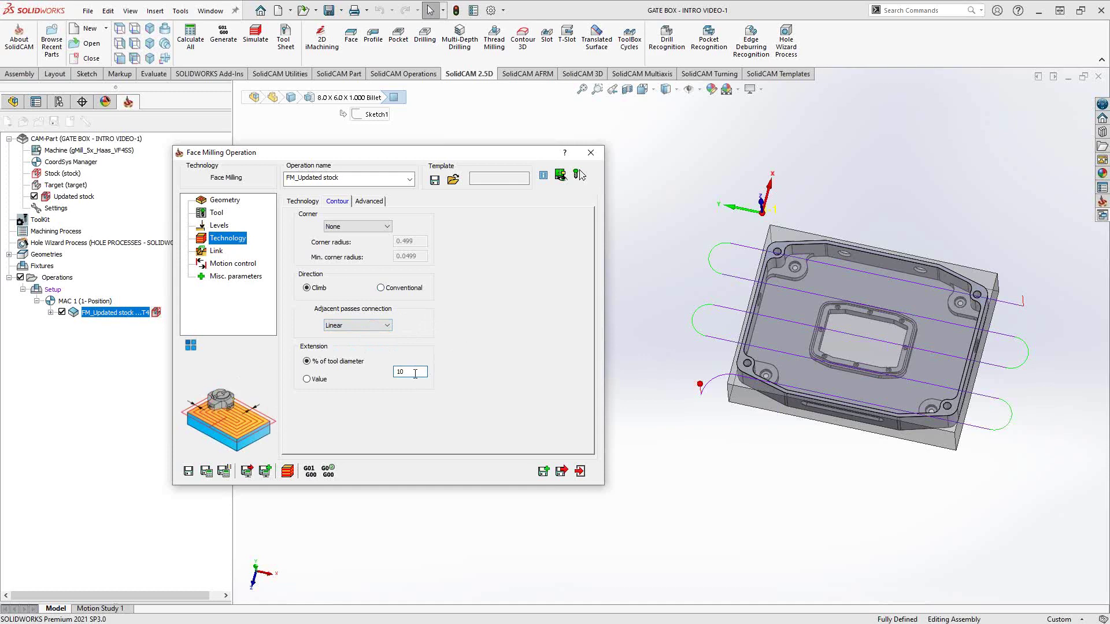
Change the face milling technology to One Pass, keeping its extension at 10% of tool diameter
{"action": "left_click", "coordinate": [302, 203]}
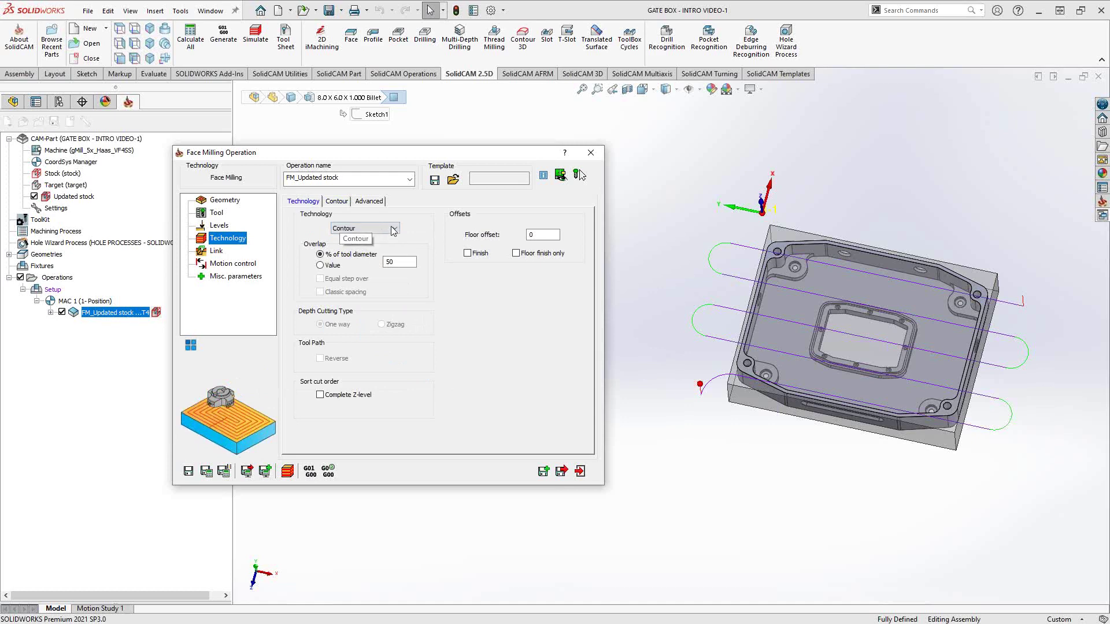
{"action": "left_click", "coordinate": [393, 231]}
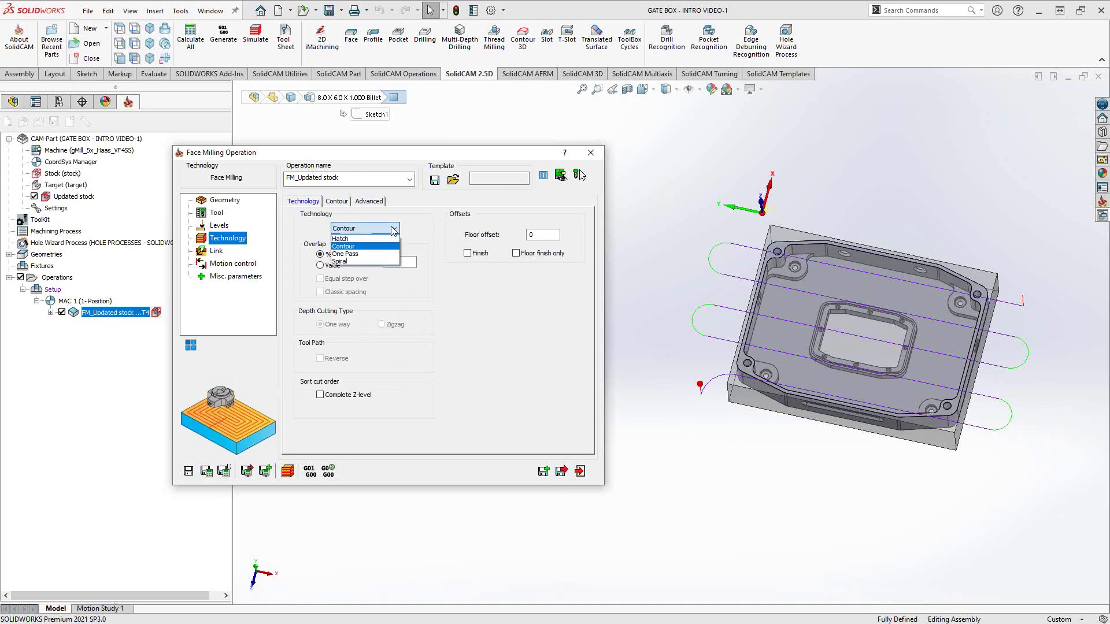
{"action": "left_click", "coordinate": [355, 254]}
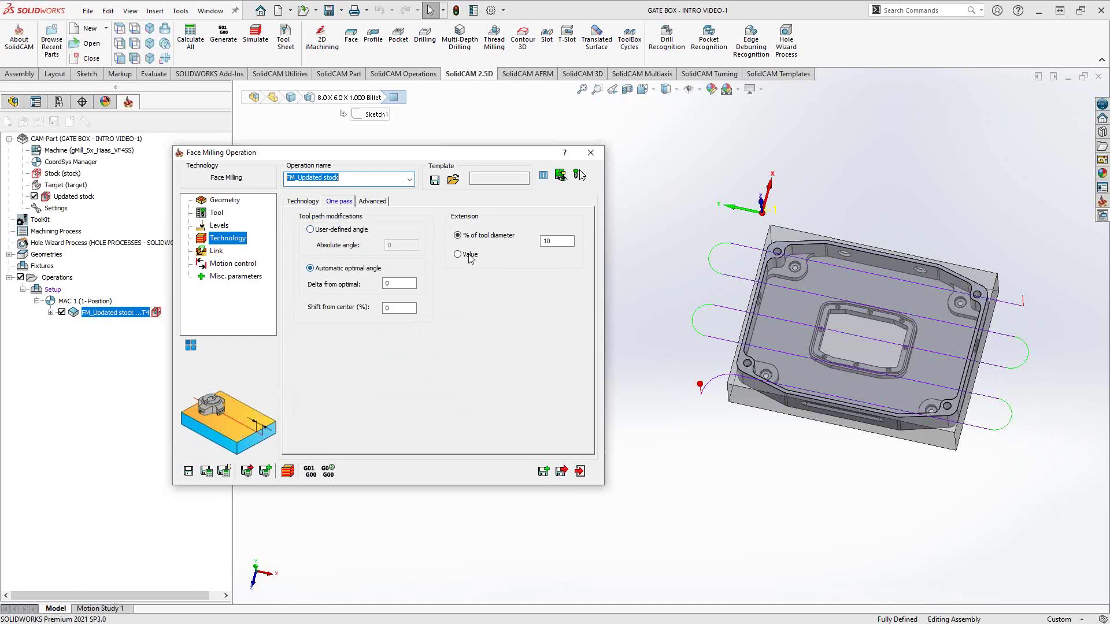
{"action": "double_click", "coordinate": [549, 241]}
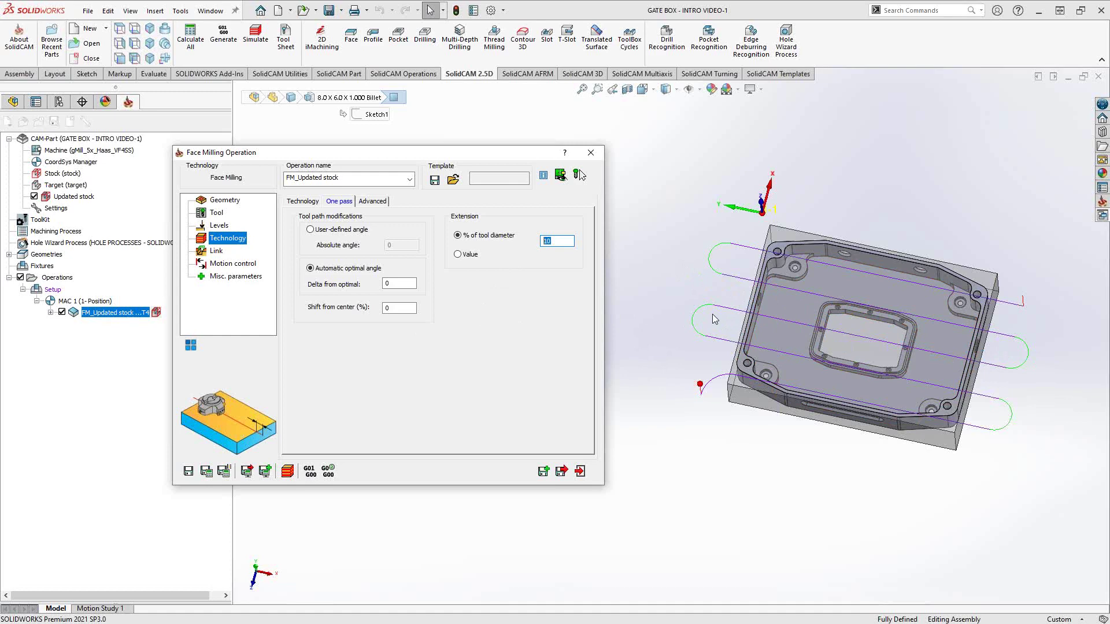
{"action": "left_click", "coordinate": [303, 202]}
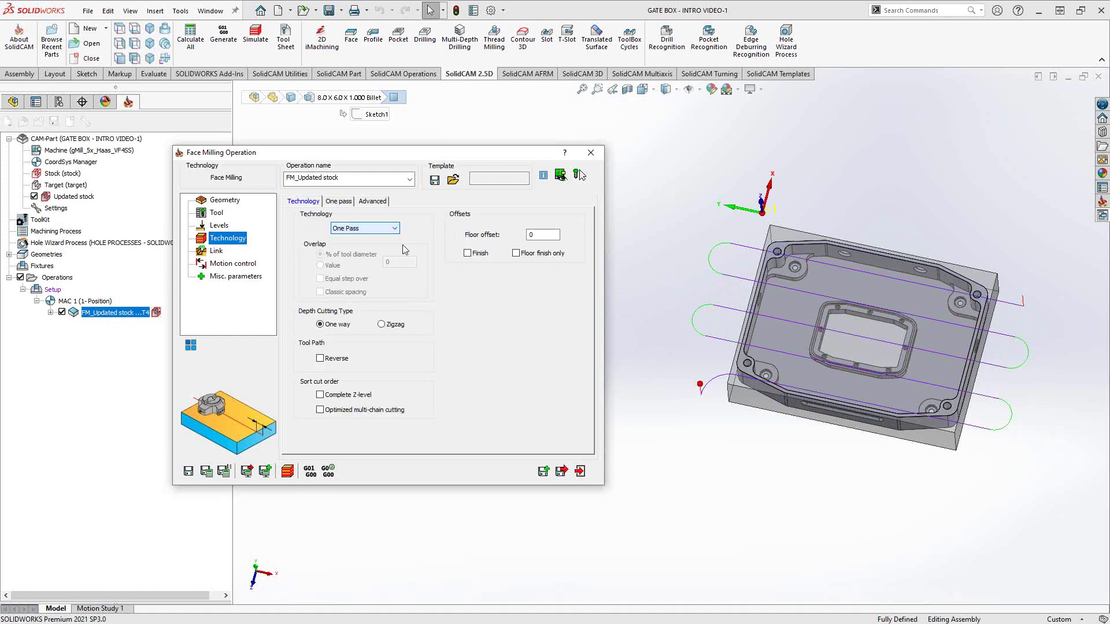
Change the face milling technology to Spiral and review its approach and overlap settings
{"action": "left_click", "coordinate": [361, 229]}
{"action": "left_click", "coordinate": [349, 263]}
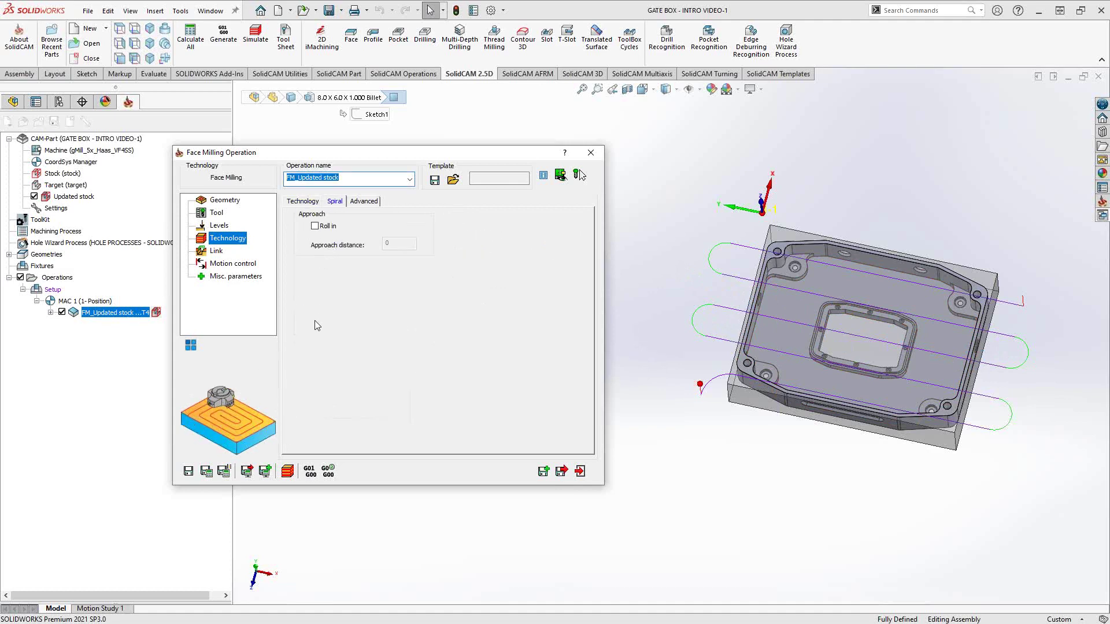
{"action": "left_click", "coordinate": [302, 201]}
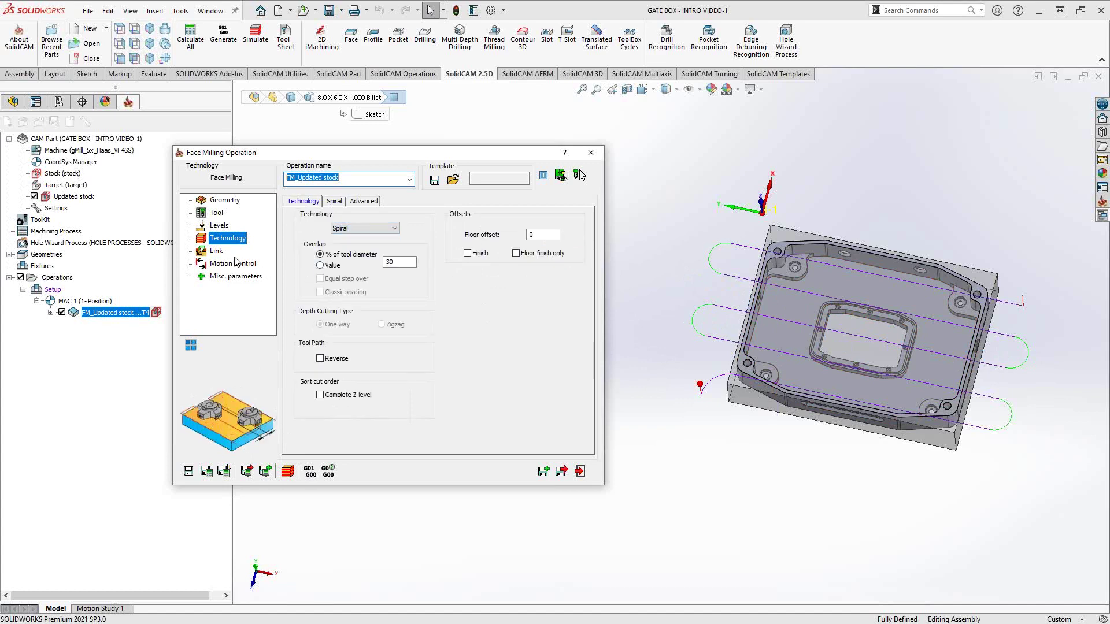
Examine the link settings and the available lead-in types for the Spiral face milling operation
{"action": "left_click", "coordinate": [217, 251]}
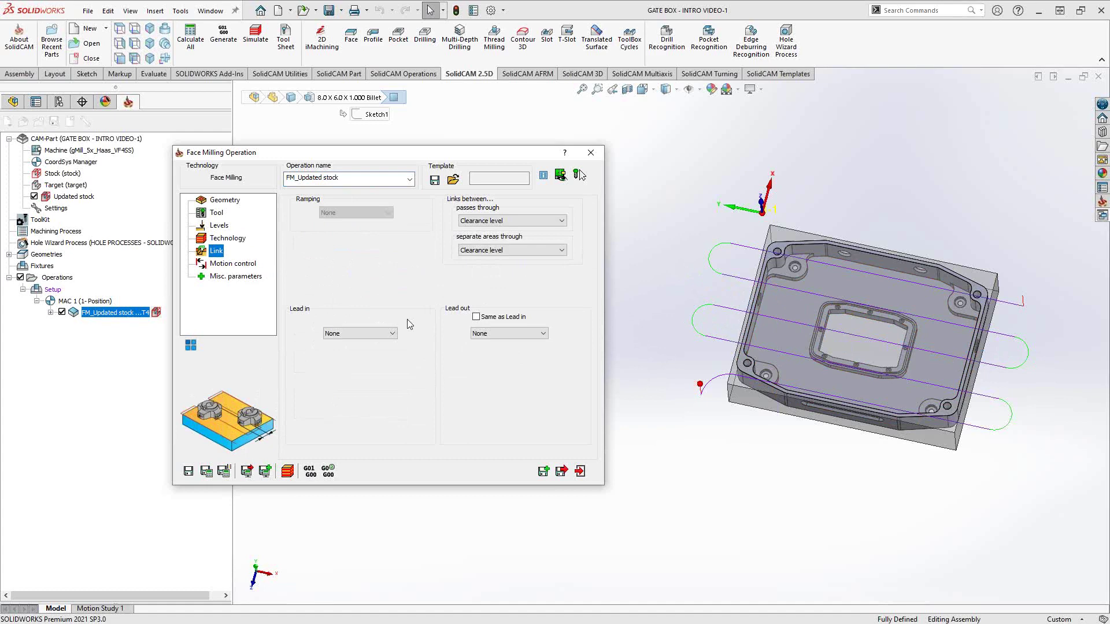
{"action": "left_click", "coordinate": [391, 334]}
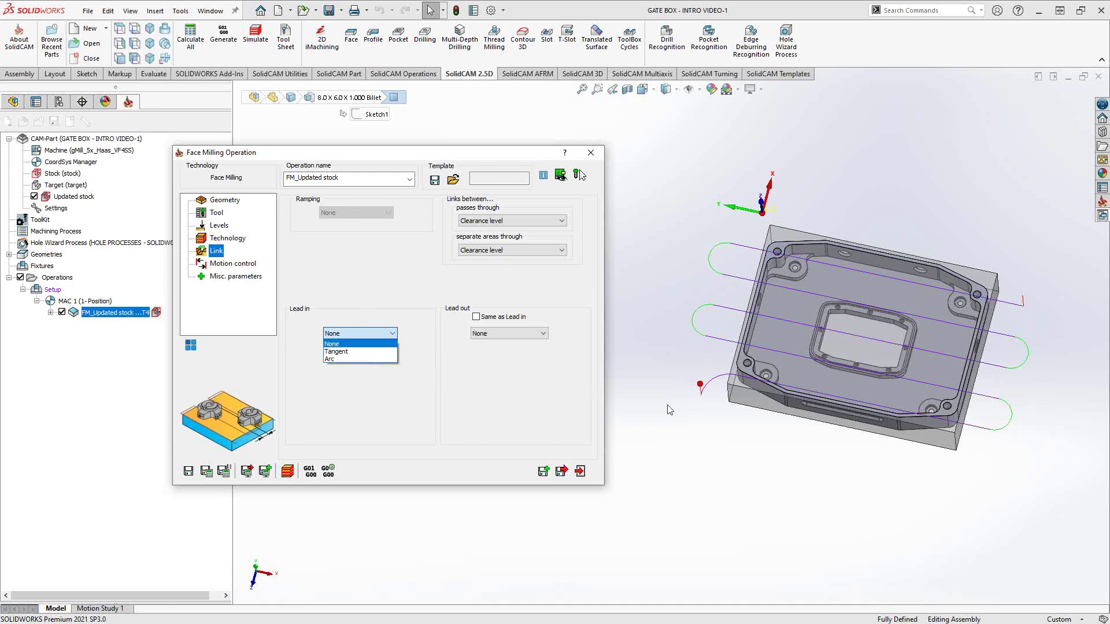
{"action": "left_click", "coordinate": [361, 281]}
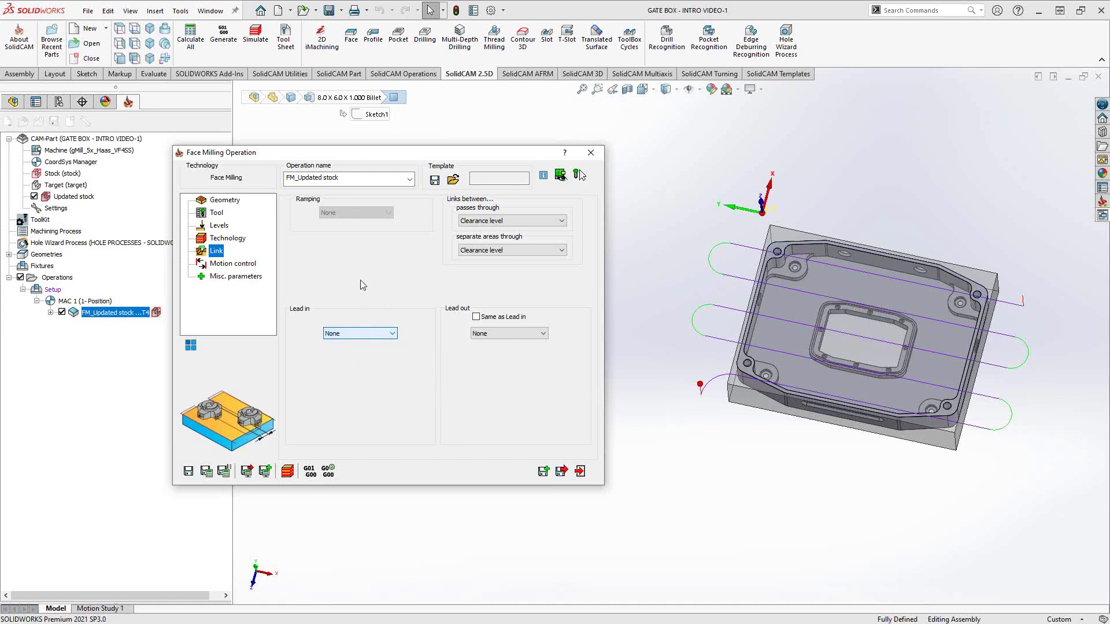
Exit the face milling operation without saving its changes and view the hatch toolpath on the gate box from a lower angle
{"action": "left_click", "coordinate": [581, 471]}
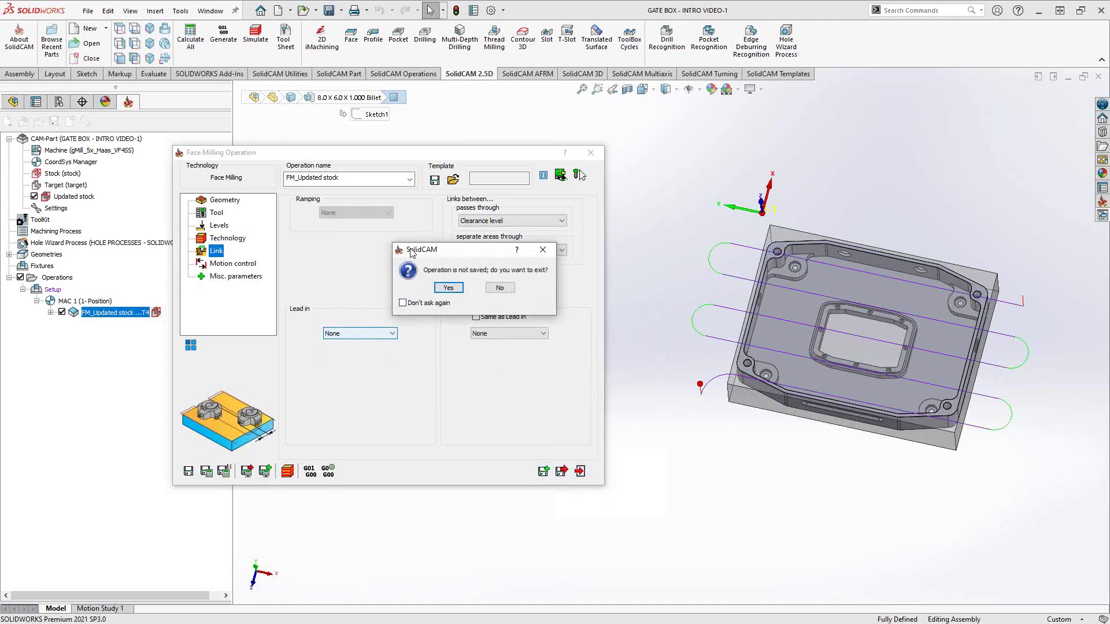
{"action": "left_click", "coordinate": [449, 288]}
{"action": "middle_click_drag", "start_coordinate": [543, 357], "coordinate": [828, 338]}
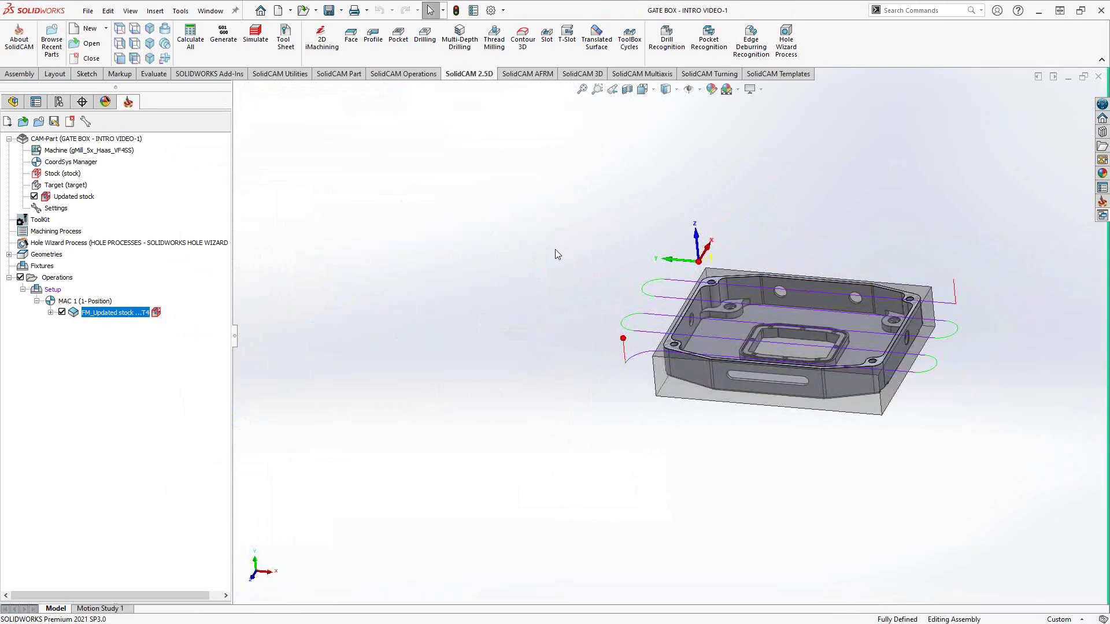